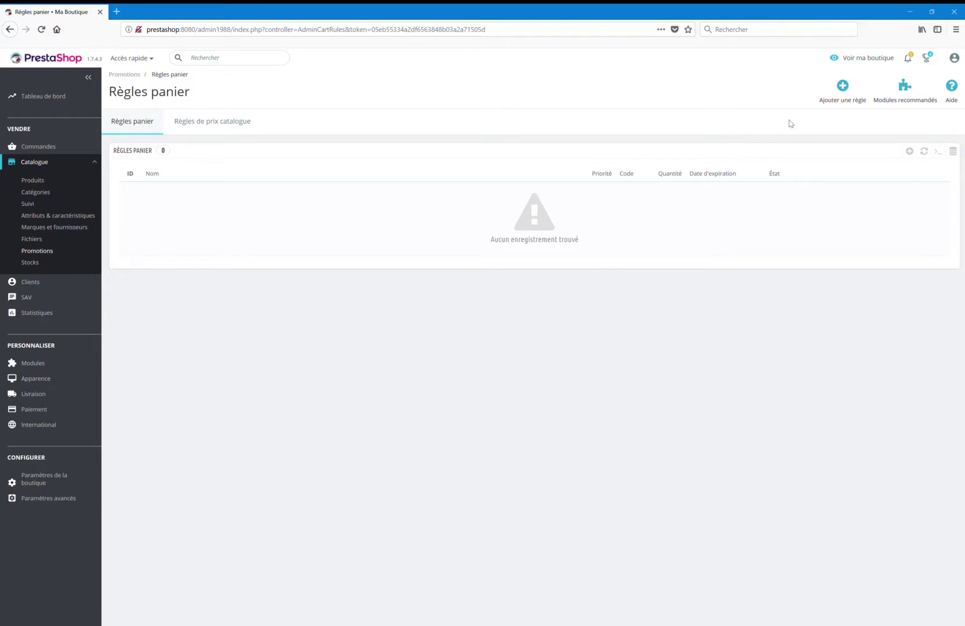
Create a new cart rule named "Promotion d'automne 2018".
click(829, 104)
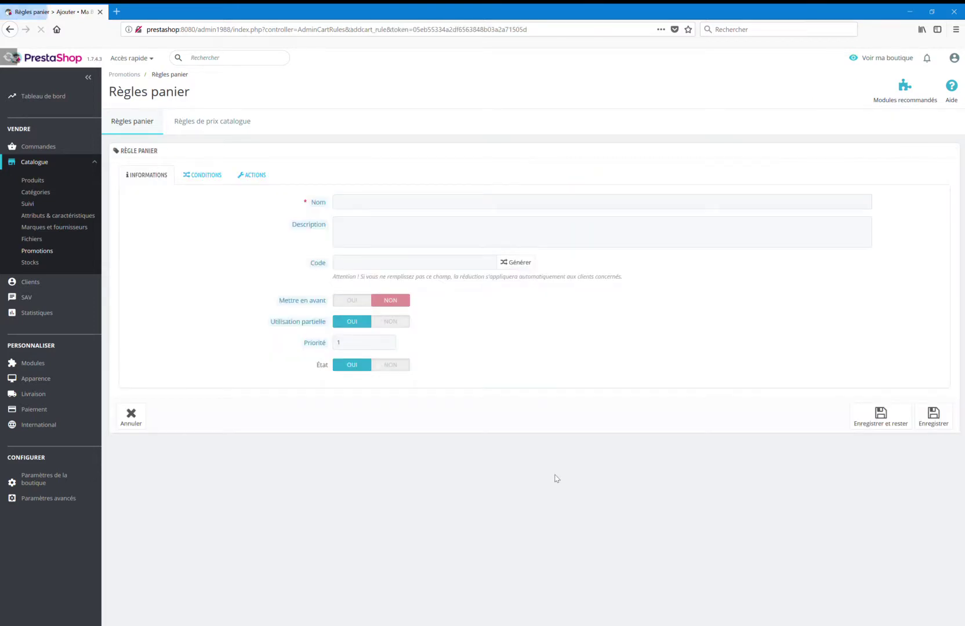
click(401, 204)
text(Pr)
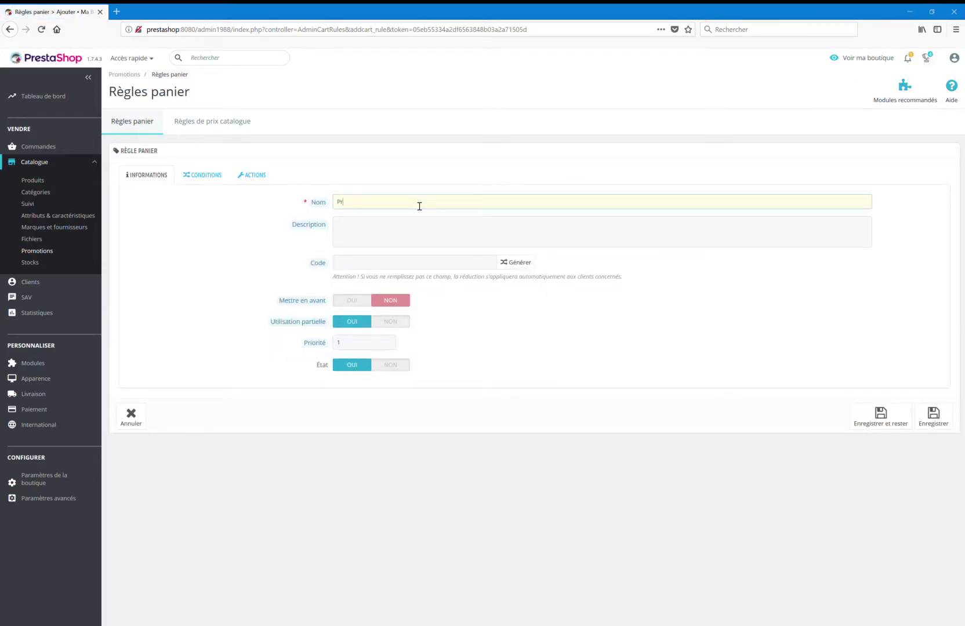
text(omotion d'automne 2018)
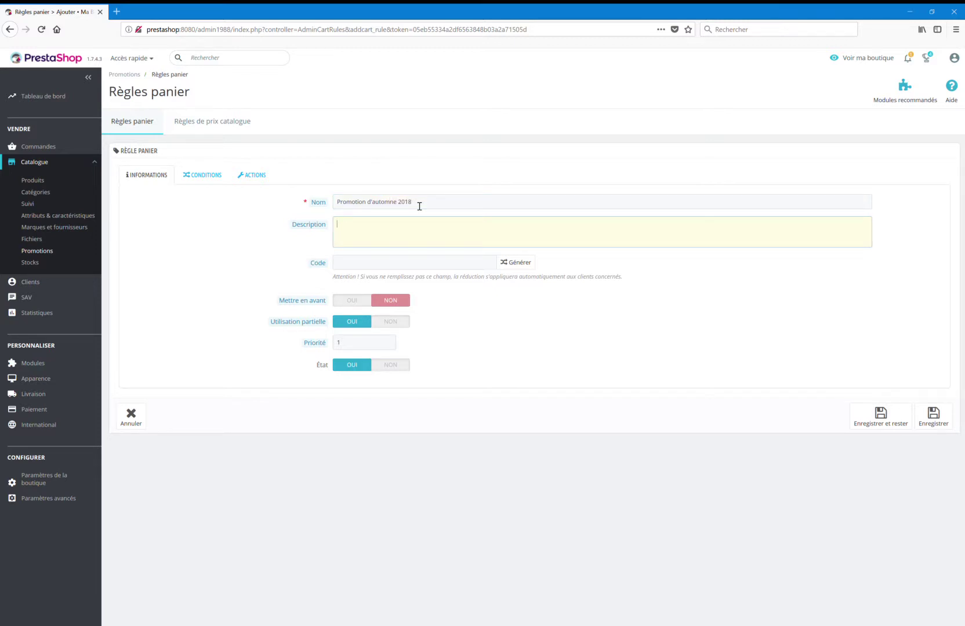
Enter "Offre promotionnelle pour l'automne 2018" as the cart rule's description.
text(Offre)
text( promotionnel)
text(les)
text( pour l'autom)
text(ne 2018)
Generate a voucher code for the cart rule and replace it with AUTUMN18.
click(399, 264)
click(527, 262)
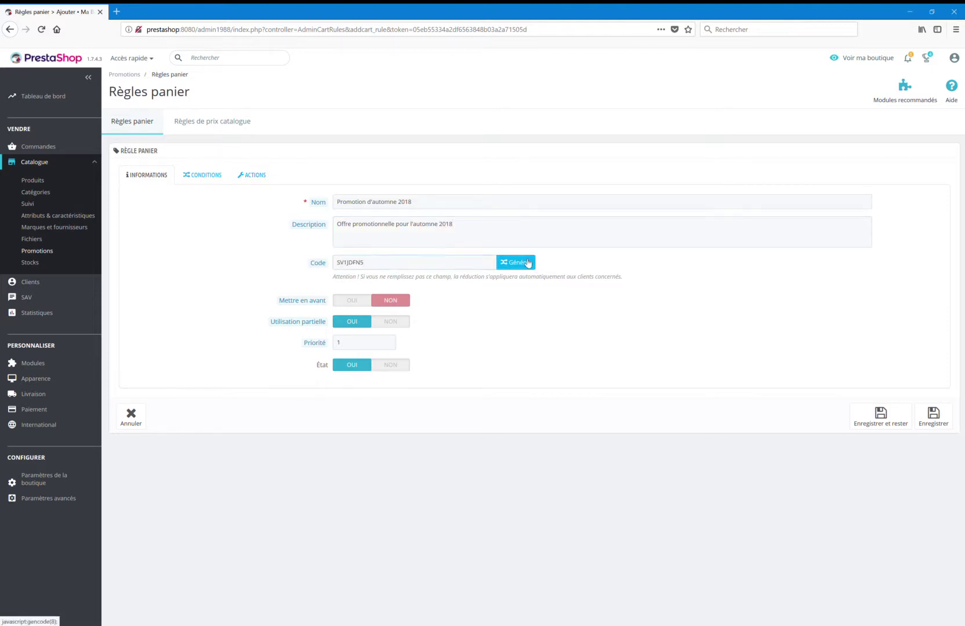
double_click(482, 264)
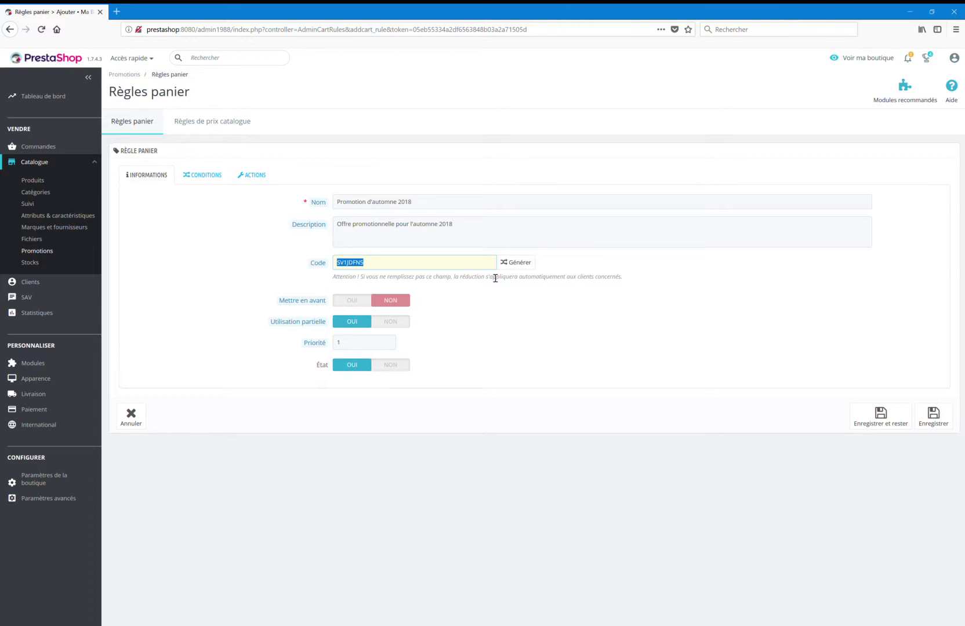
key(BackSpace)
text(AUTUMN18)
Turn on "Mettre en avant" for the cart rule.
mouse_move(313, 302)
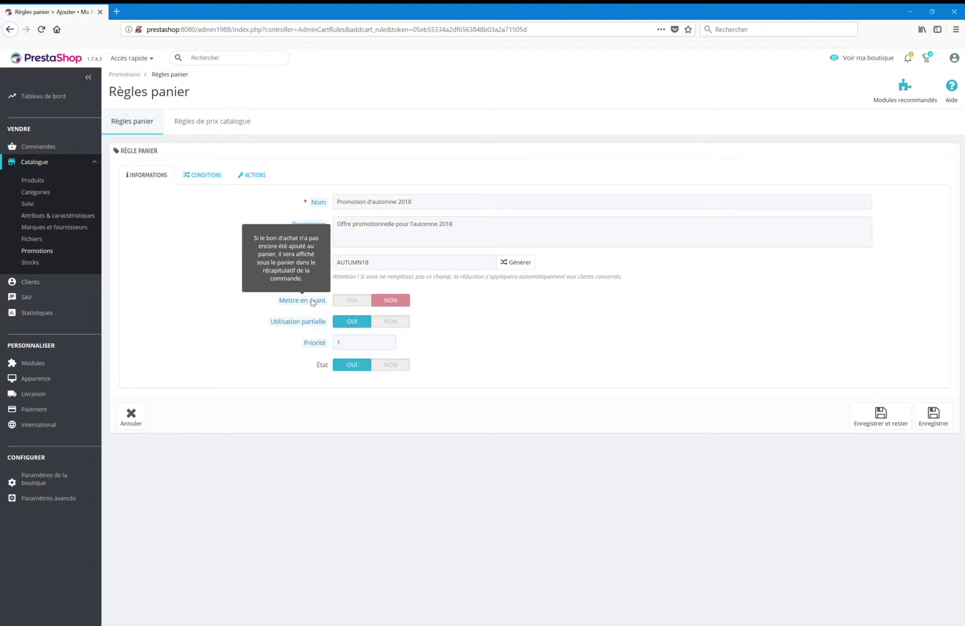
click(363, 303)
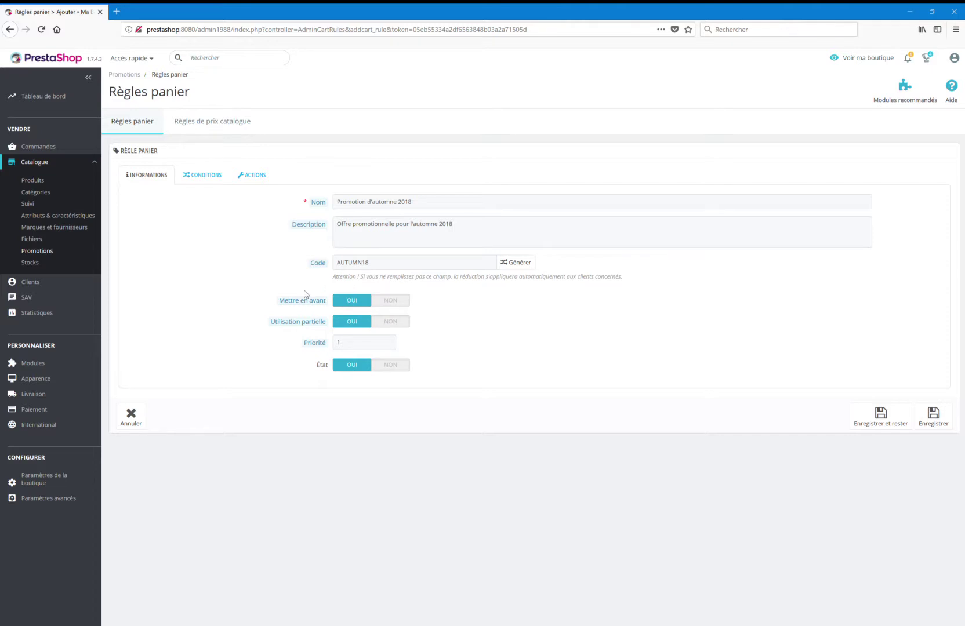
mouse_move(298, 322)
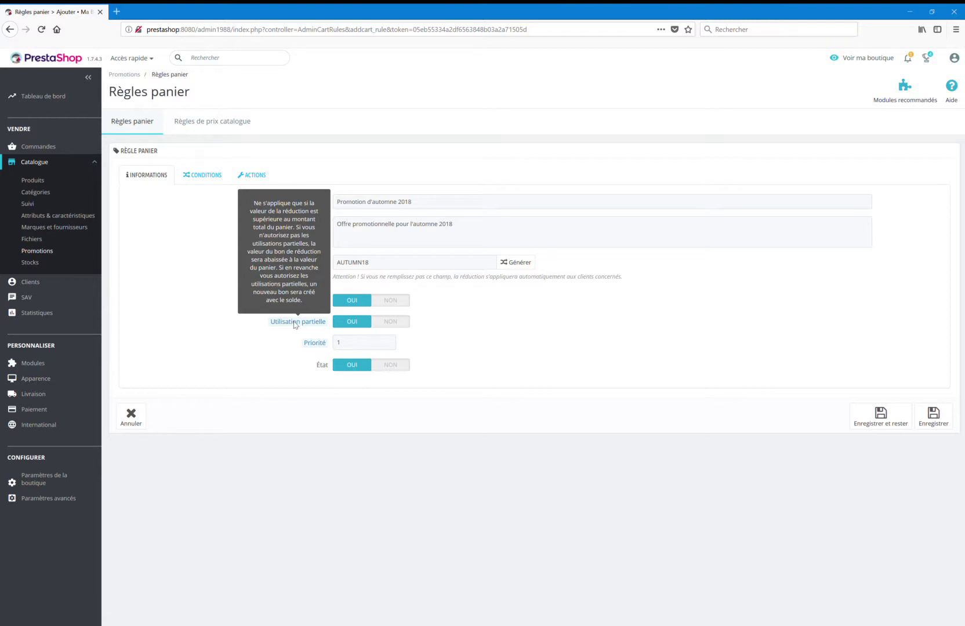
mouse_move(323, 345)
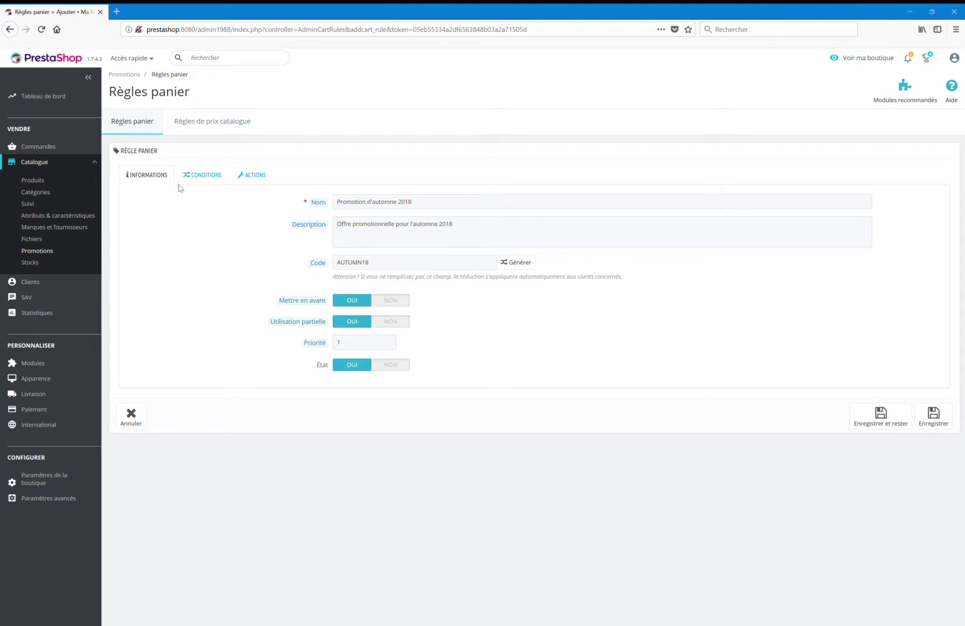
click(204, 180)
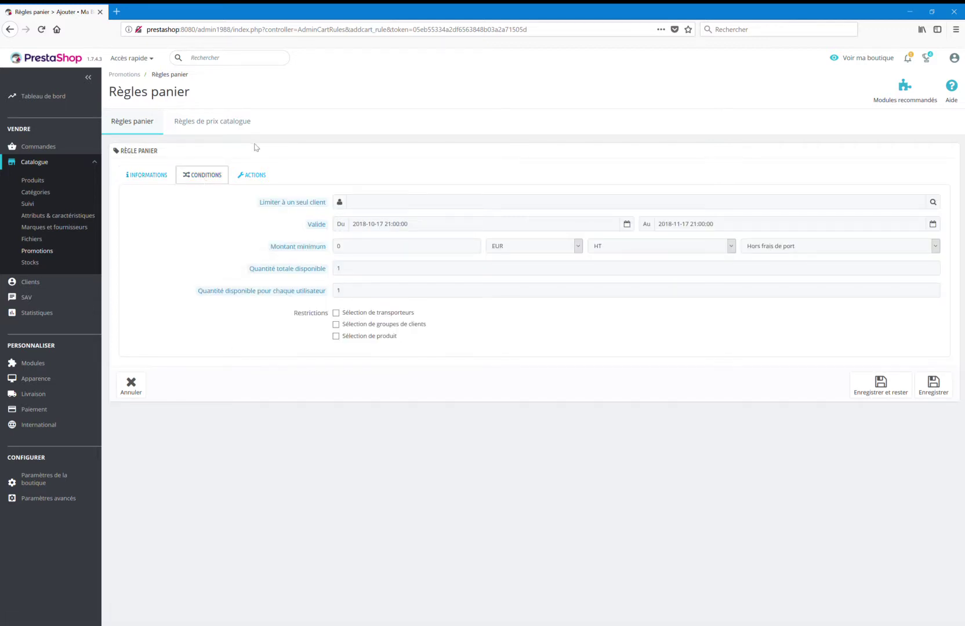
mouse_move(297, 203)
mouse_move(324, 231)
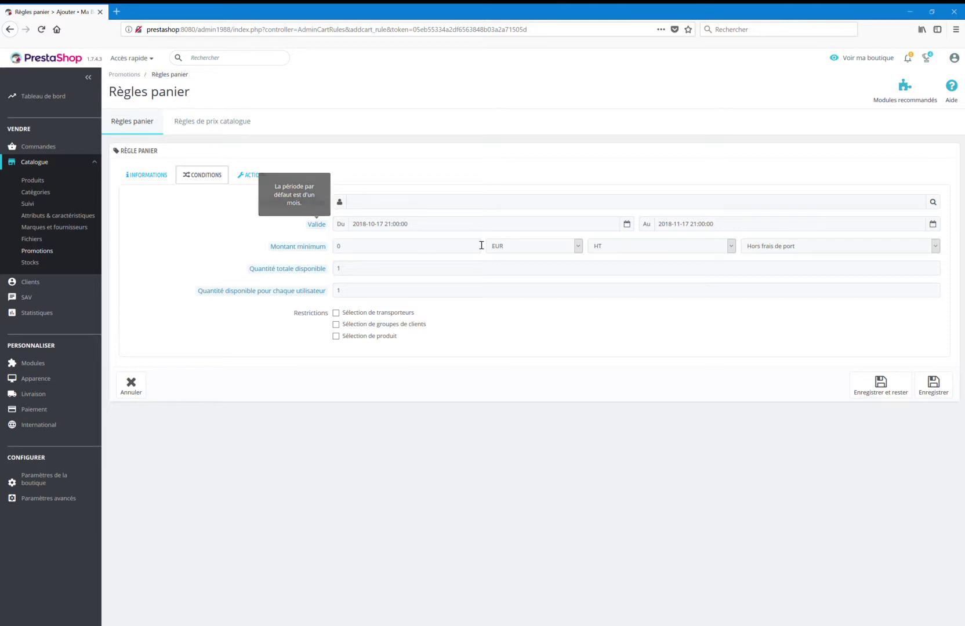
click(771, 230)
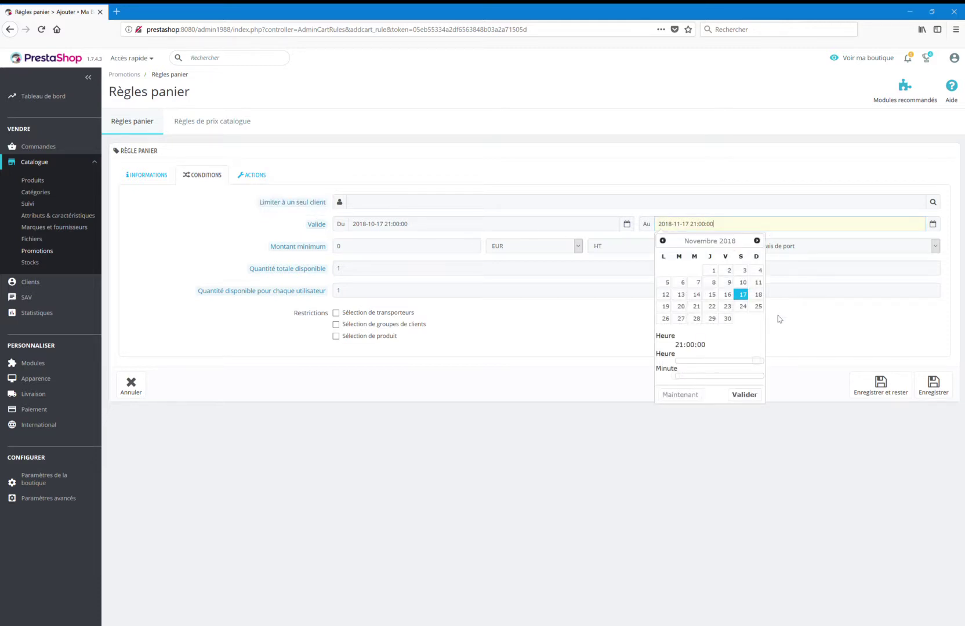
click(761, 299)
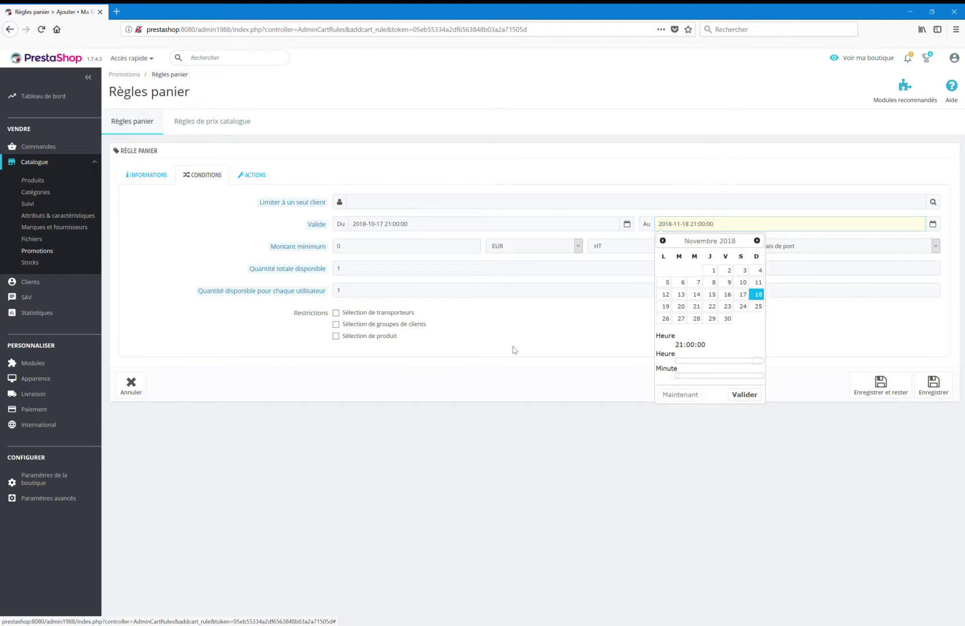
click(535, 347)
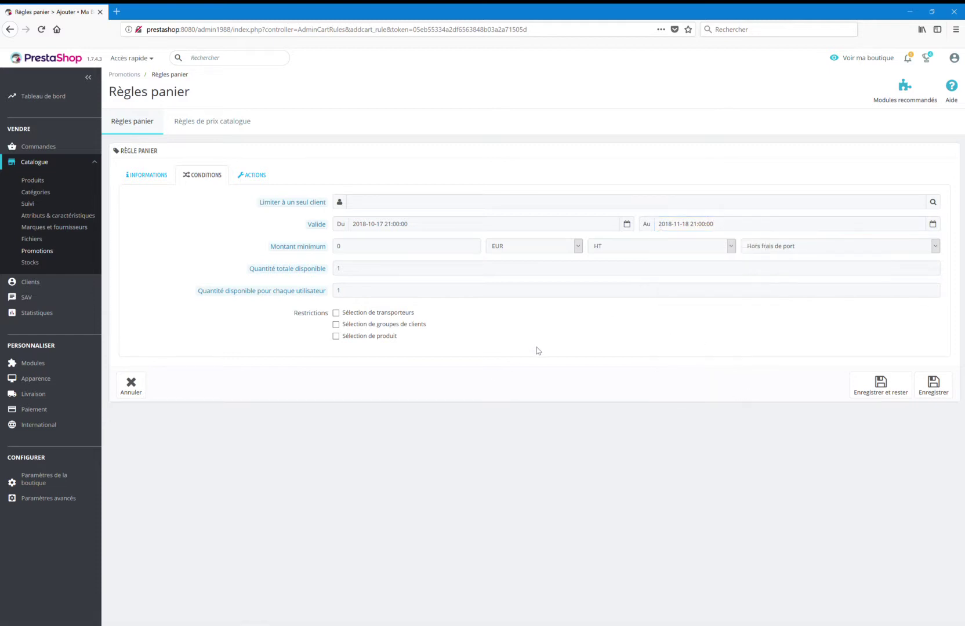
Set the minimum purchase amount to 10 EUR, keeping it HT and "Hors frais de port".
click(424, 248)
text(1)
click(833, 252)
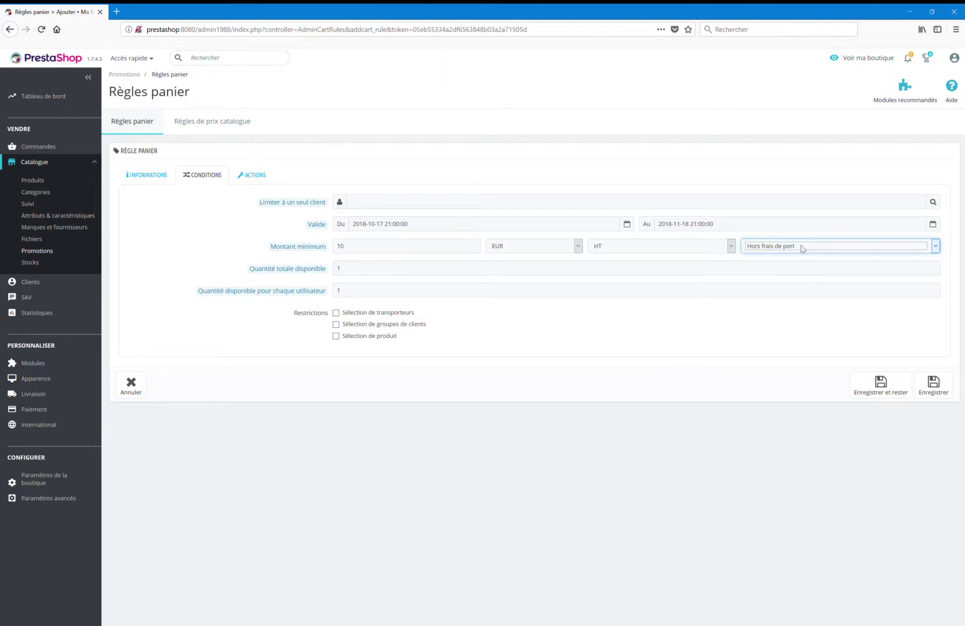
click(506, 387)
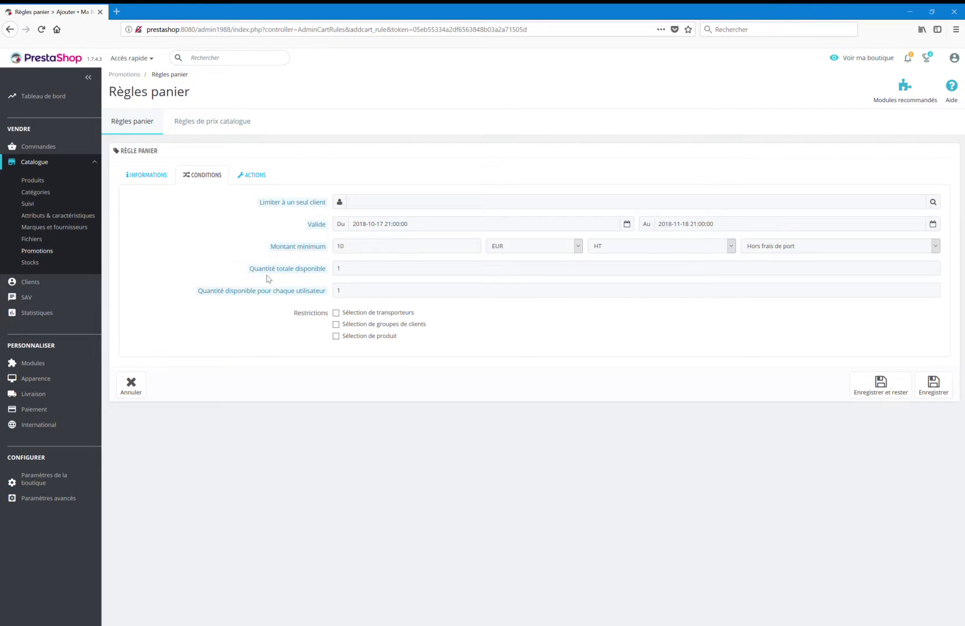
Set the total available quantity to 1000 and the quantity available per user to 2.
mouse_move(268, 277)
click(360, 273)
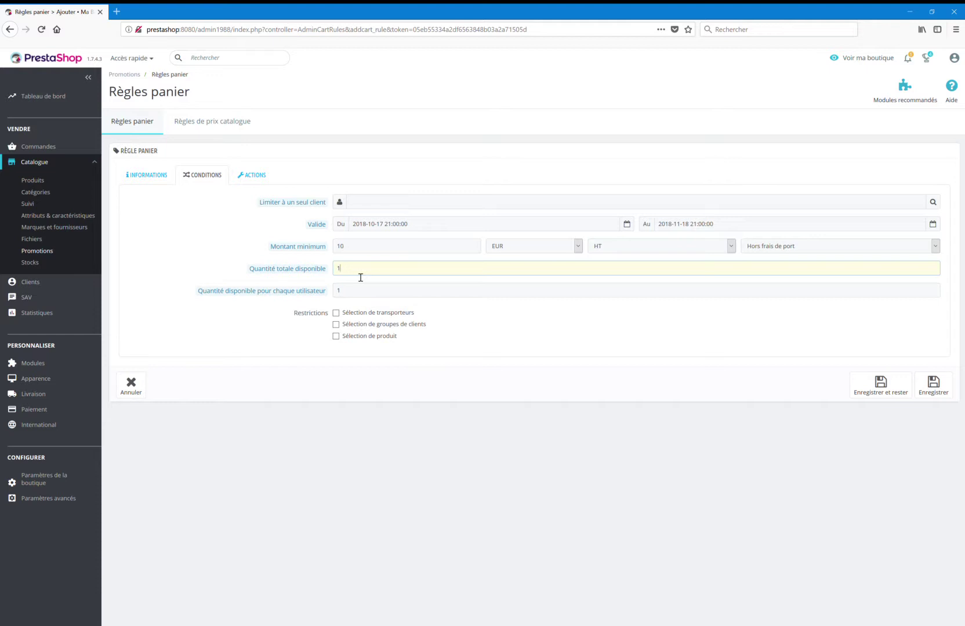
text(000)
click(291, 293)
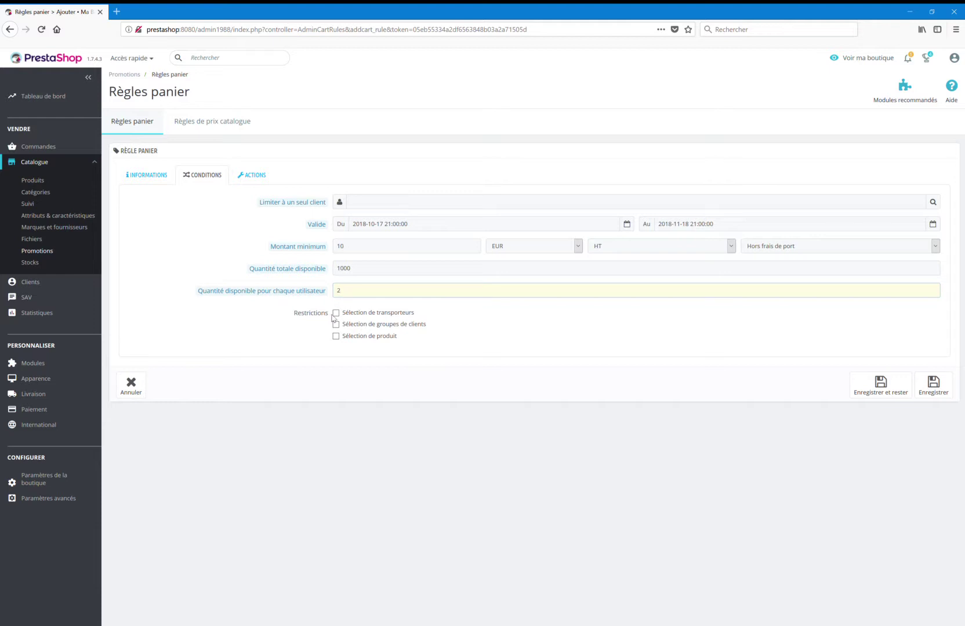
Try the carrier and customer group restrictions in turn, switching each one back off.
click(336, 314)
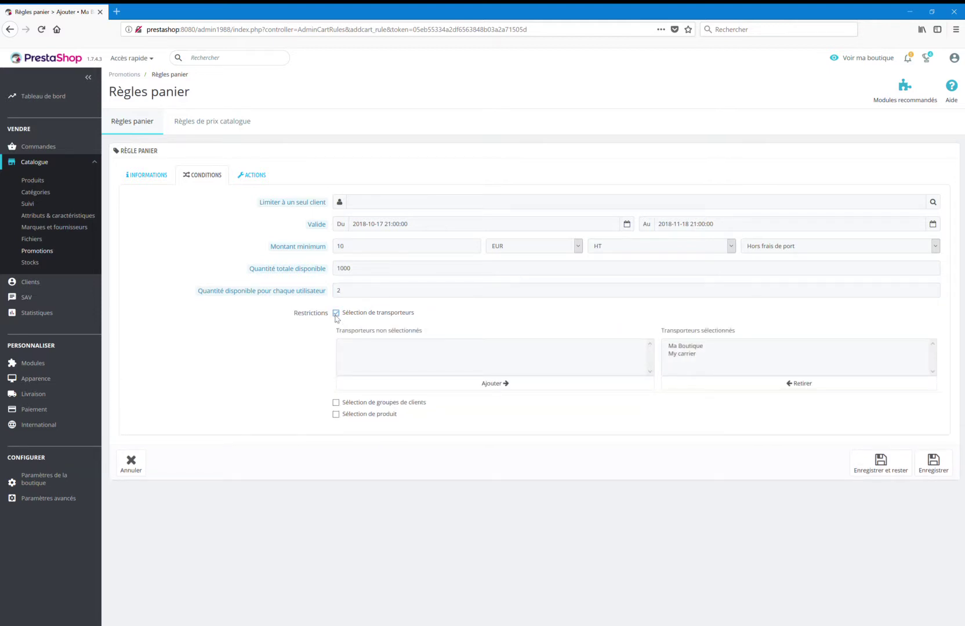
click(336, 313)
click(336, 324)
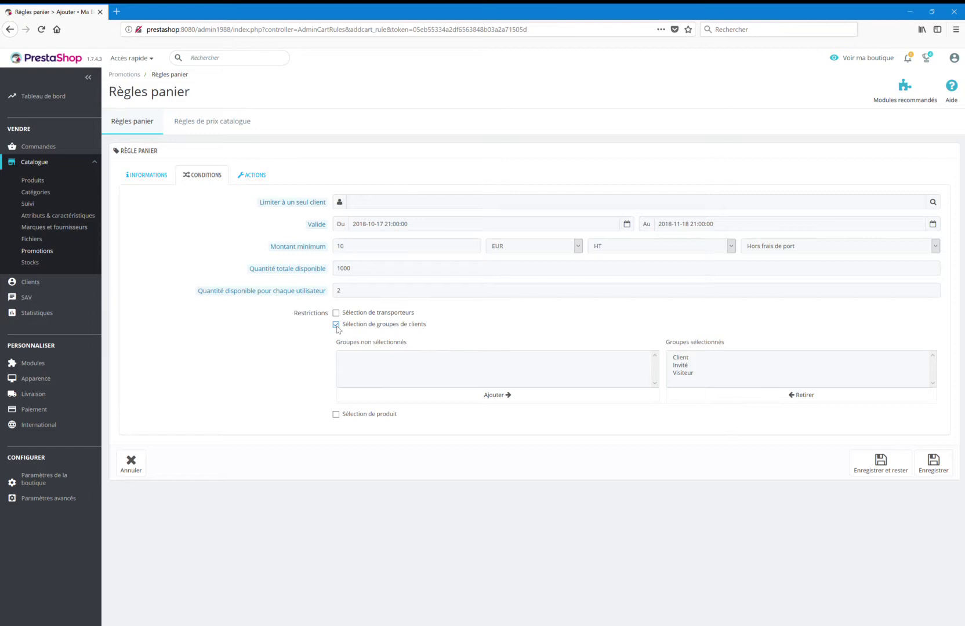
click(336, 325)
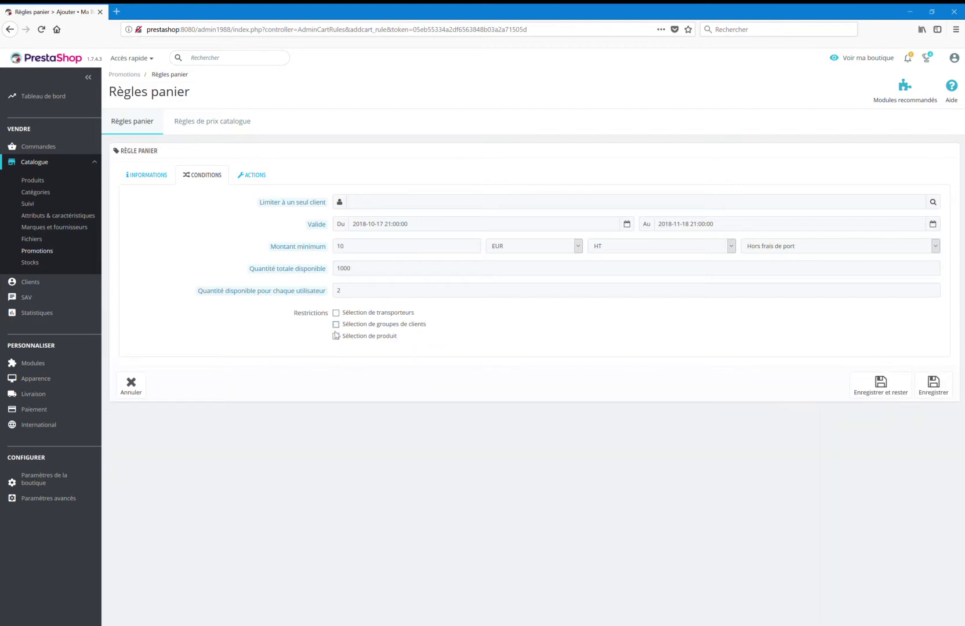
Enable the product restriction and add a product selection with a rule concerning "Produits".
click(336, 335)
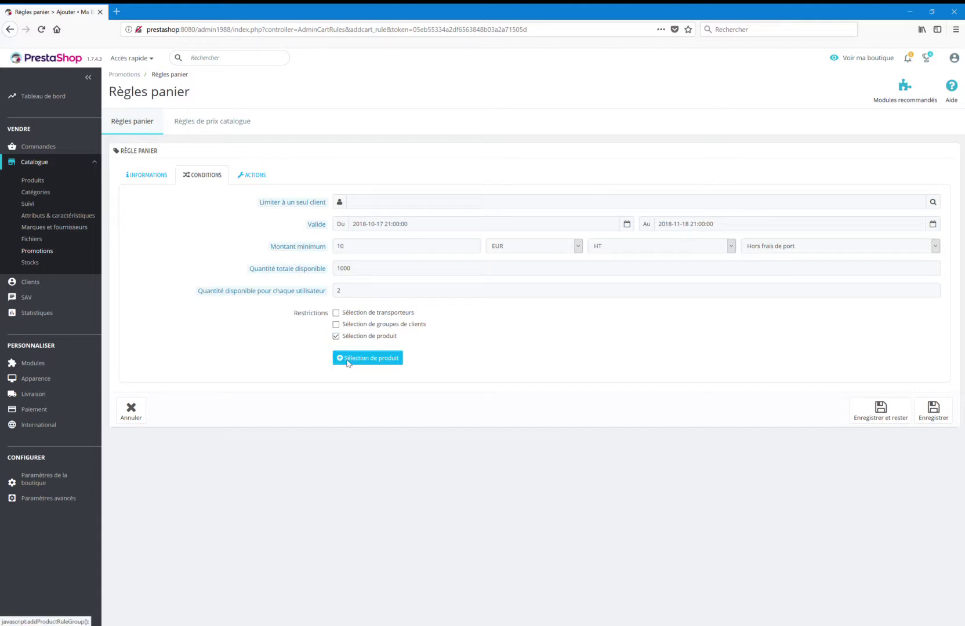
click(346, 360)
click(668, 390)
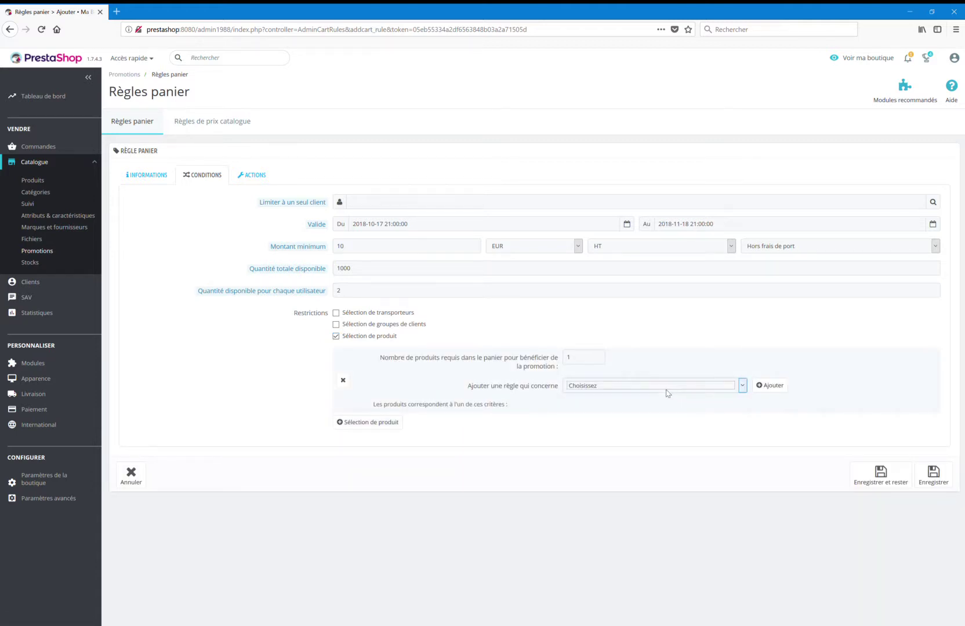
click(664, 415)
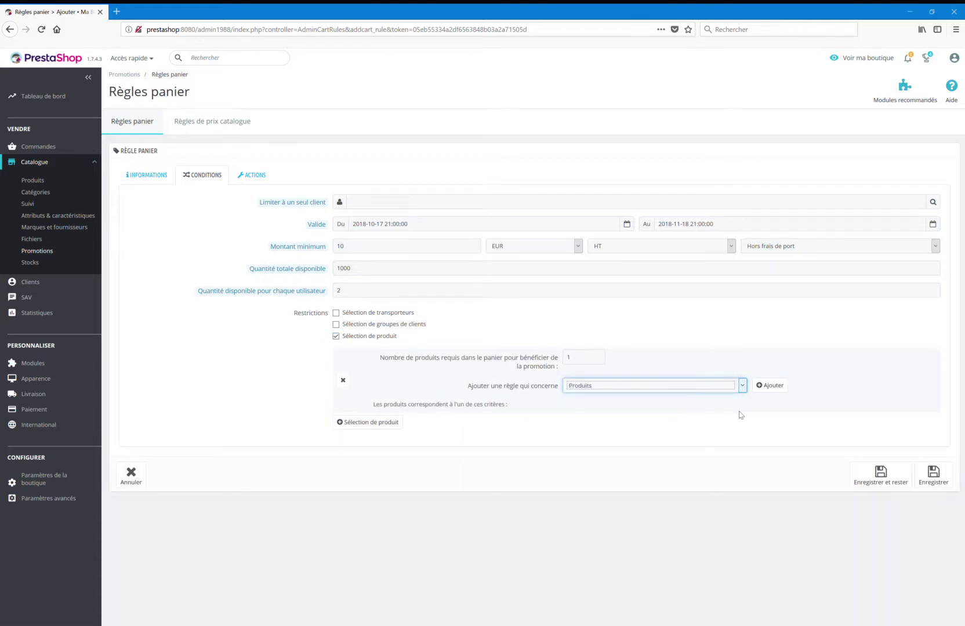
click(774, 387)
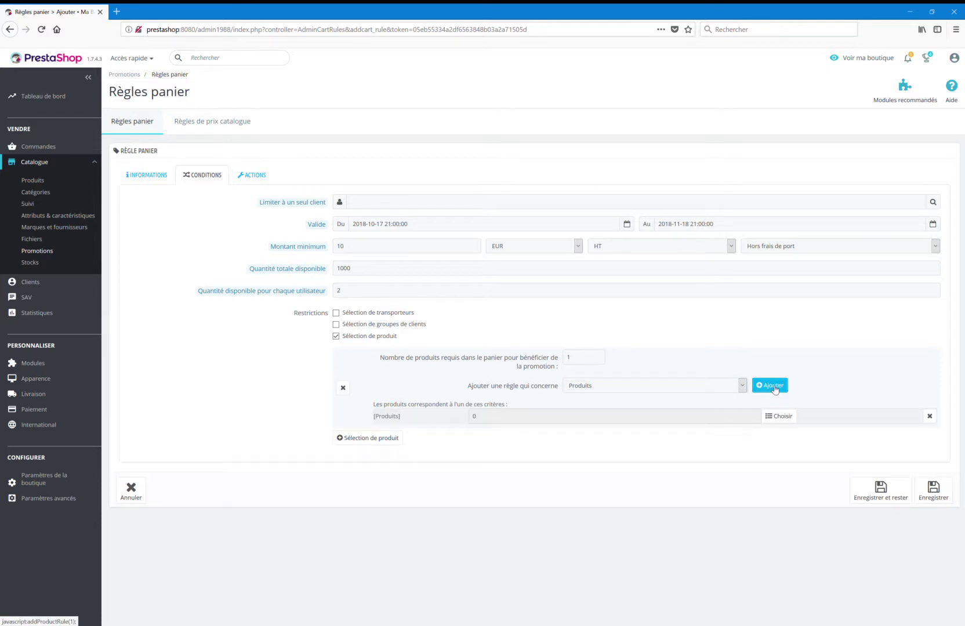
Add "Pack Mug + Affiche encadrée" and "Illustration vectorielle Colibri" to the rule's selected products.
click(794, 415)
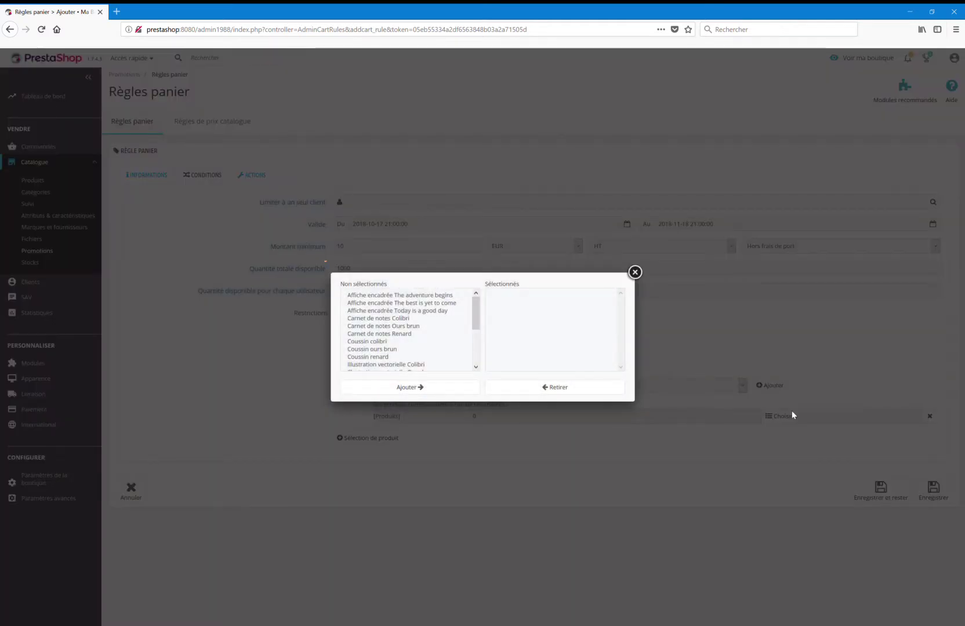
scroll(378, 296, down, 5)
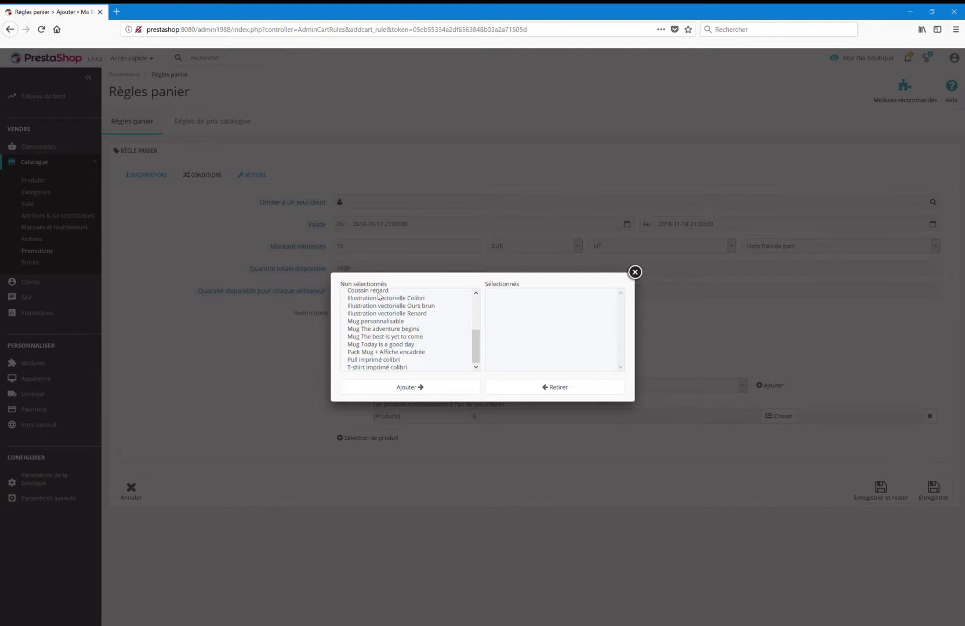
click(382, 305)
click(387, 352)
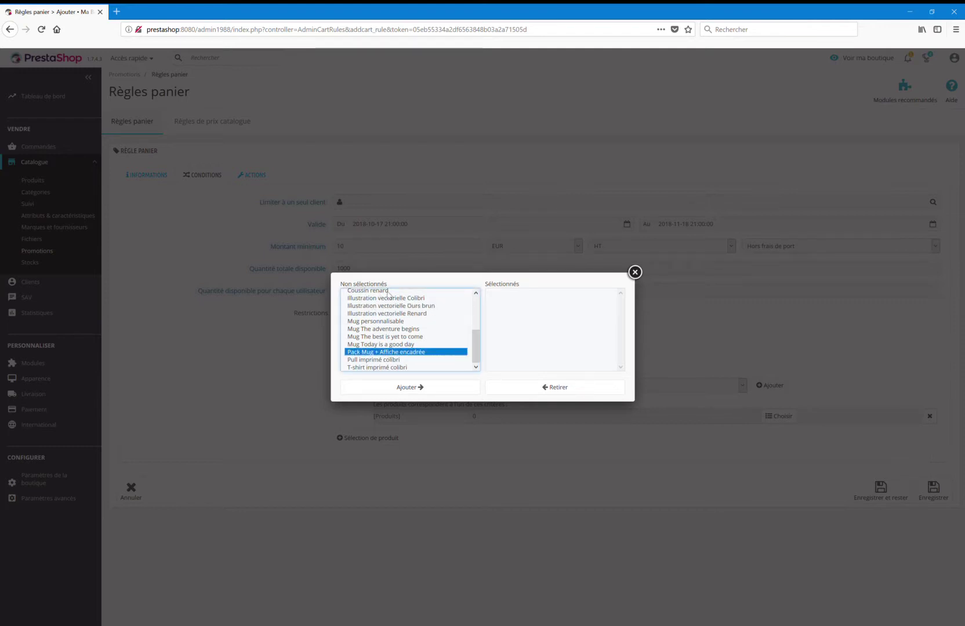
click(410, 386)
click(385, 305)
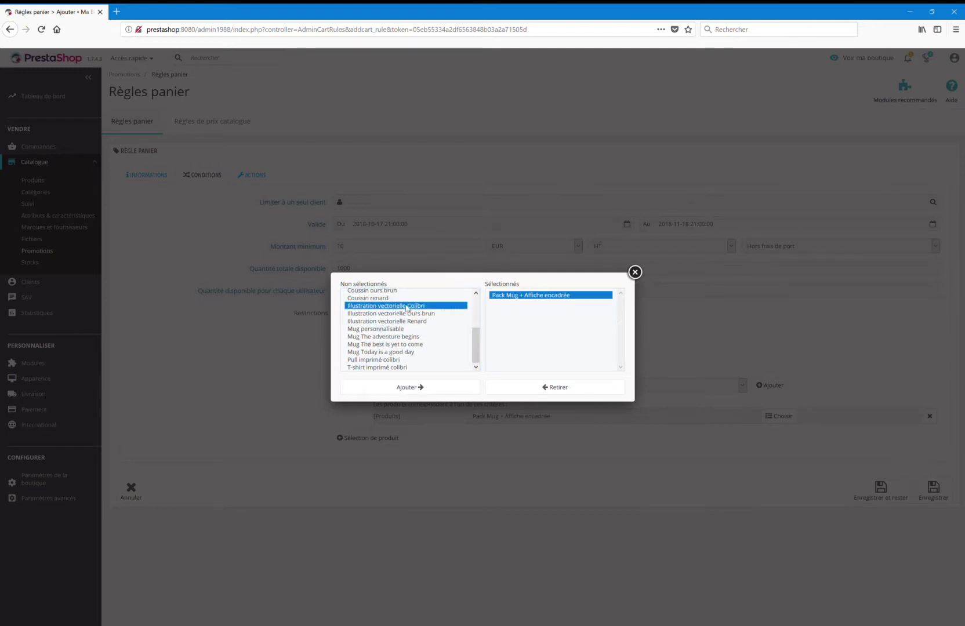
click(409, 382)
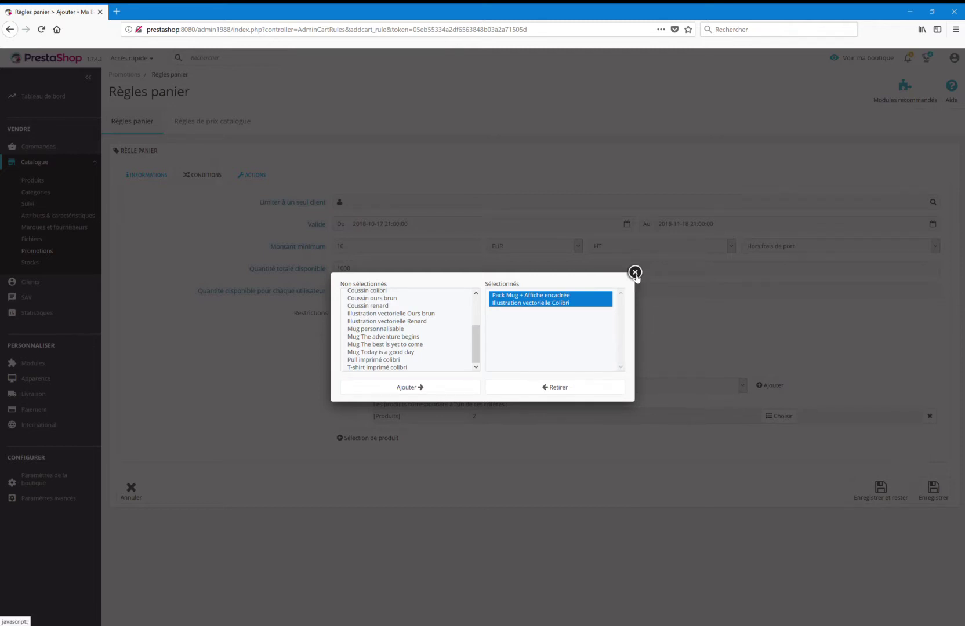
click(635, 272)
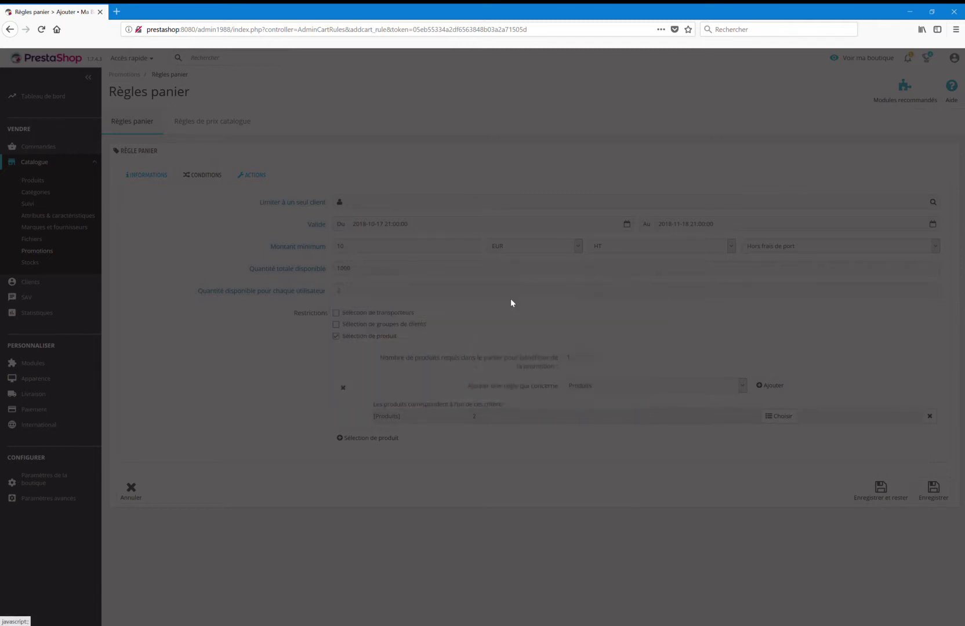
Remove the product selection group and turn off the product restriction.
click(349, 390)
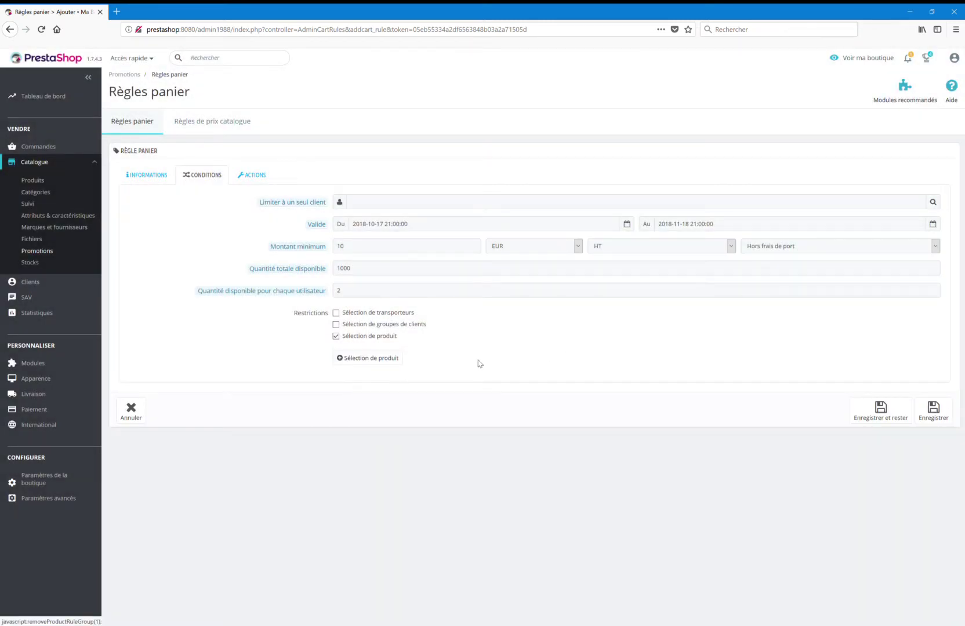
click(337, 339)
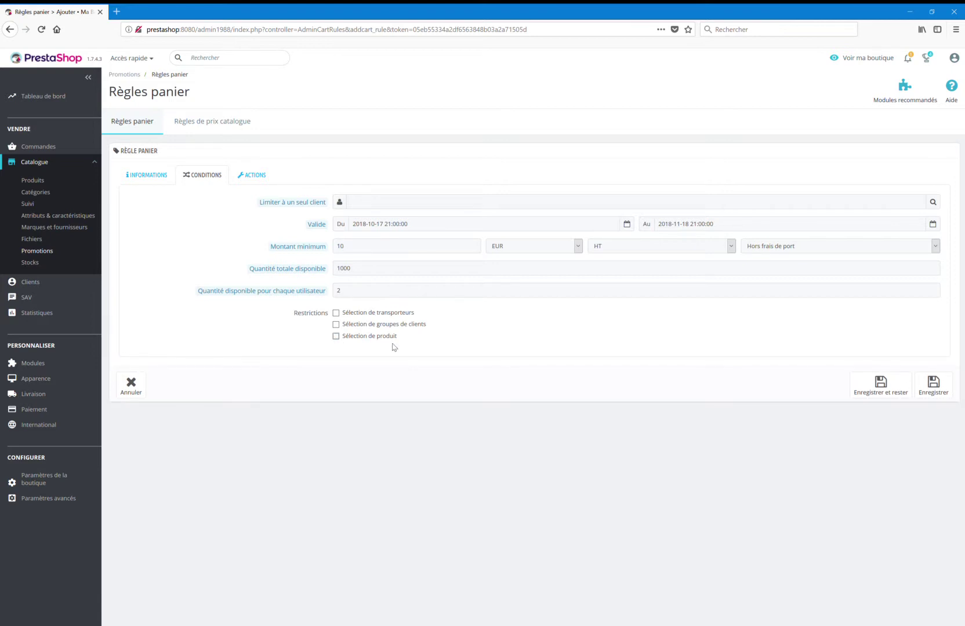
In the rule's actions, turn on free shipping ("Livraison gratuite").
click(242, 175)
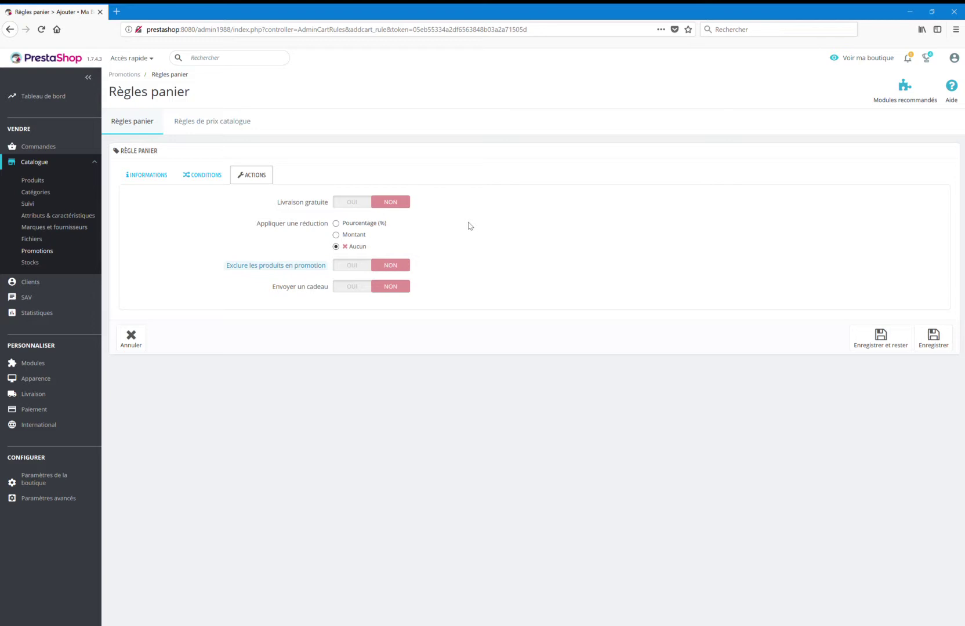
click(327, 207)
click(339, 204)
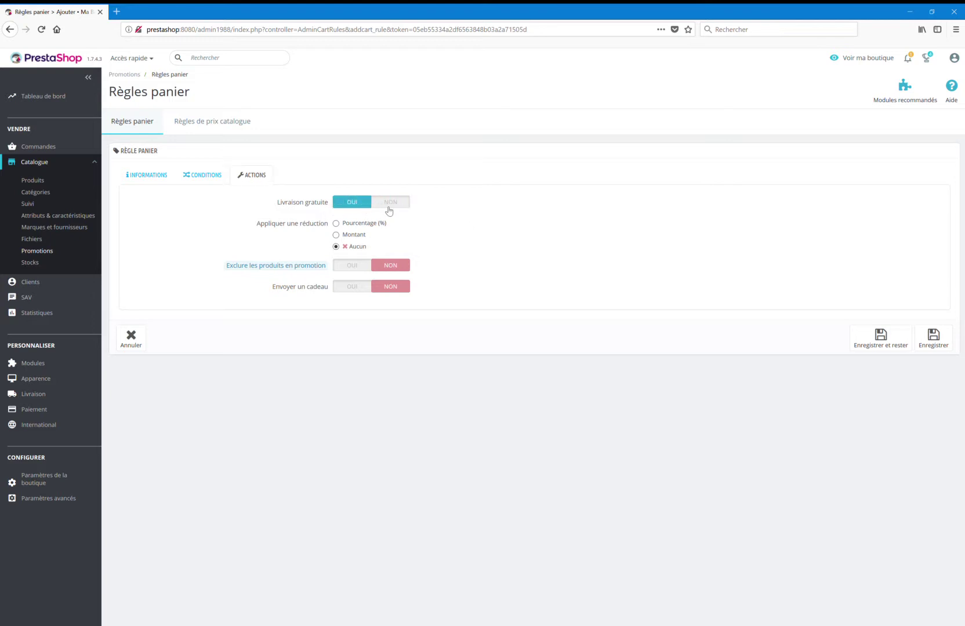
Turn off free shipping and set a percentage reduction of 5% in the cart rule's actions.
click(388, 209)
click(350, 227)
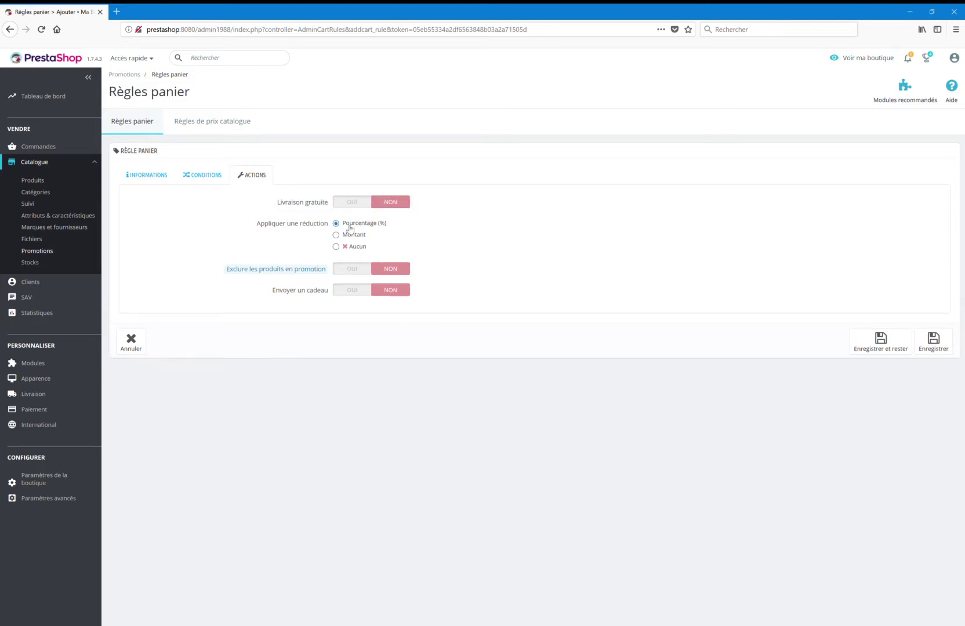
click(373, 265)
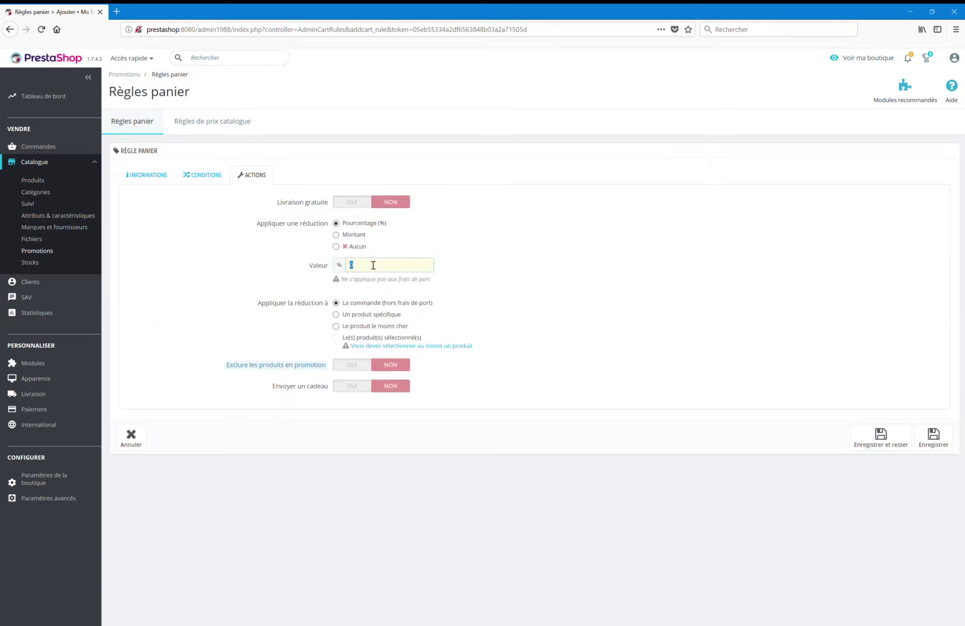
text(5)
Try applying the reduction to a specific product ("Un produit spécifique") and to the cheapest product ("Le produit le moins cher").
click(396, 316)
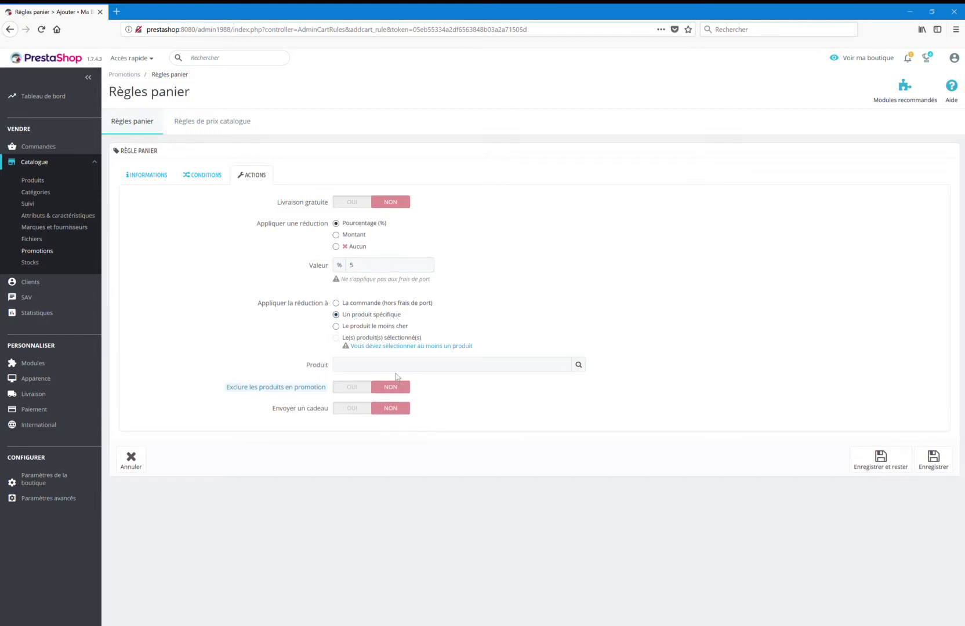
click(400, 367)
click(360, 327)
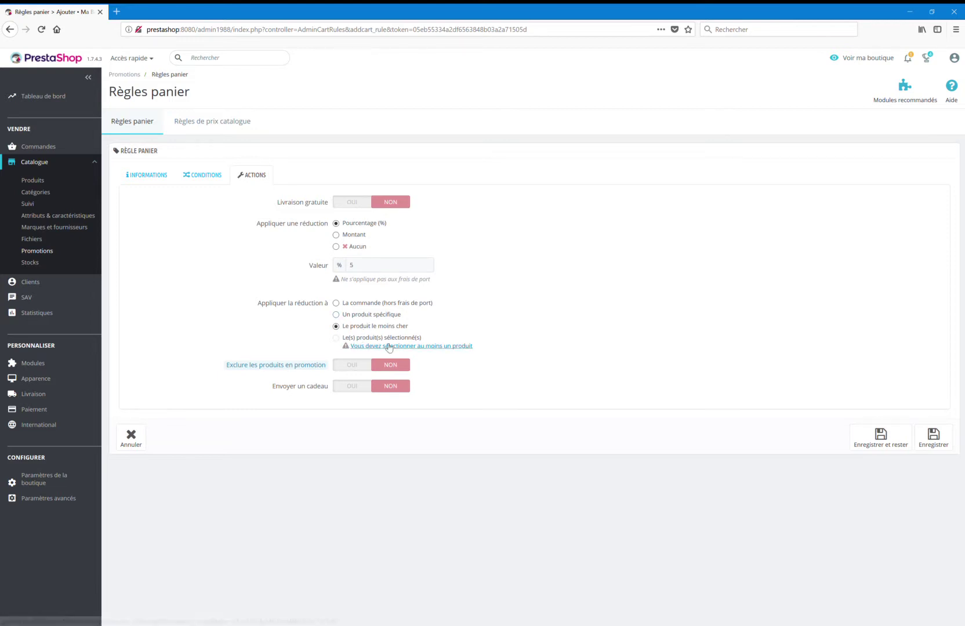
click(209, 173)
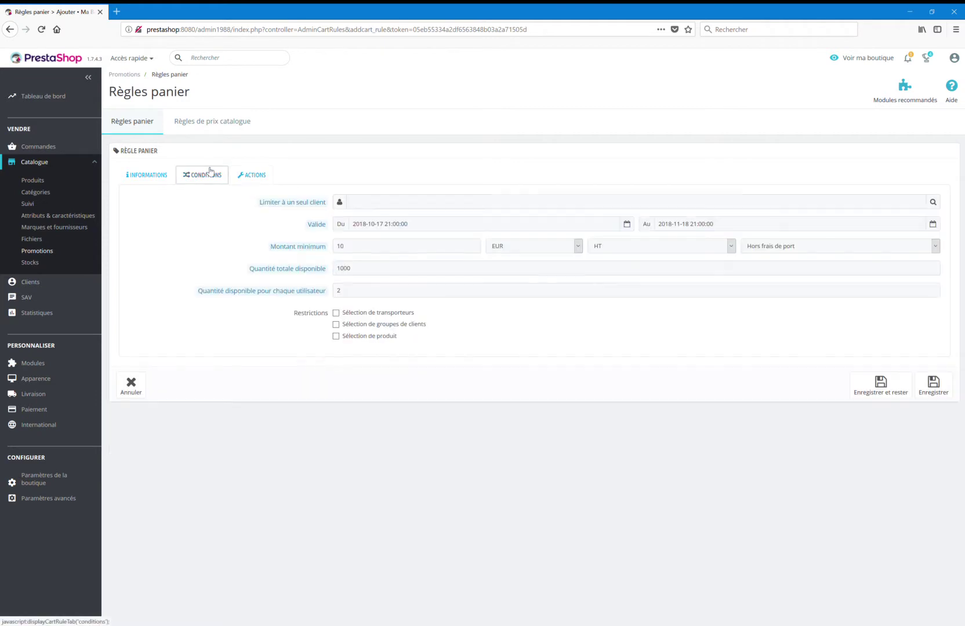
click(252, 175)
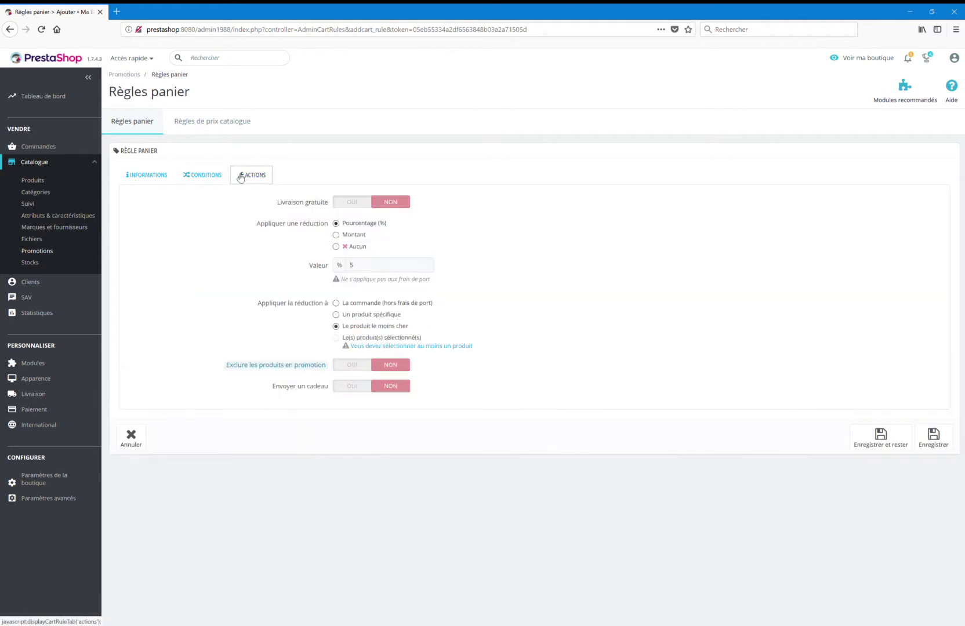
Apply the reduction to the order excluding shipping ("La commande (hors frais de port)") and turn free shipping on.
click(366, 303)
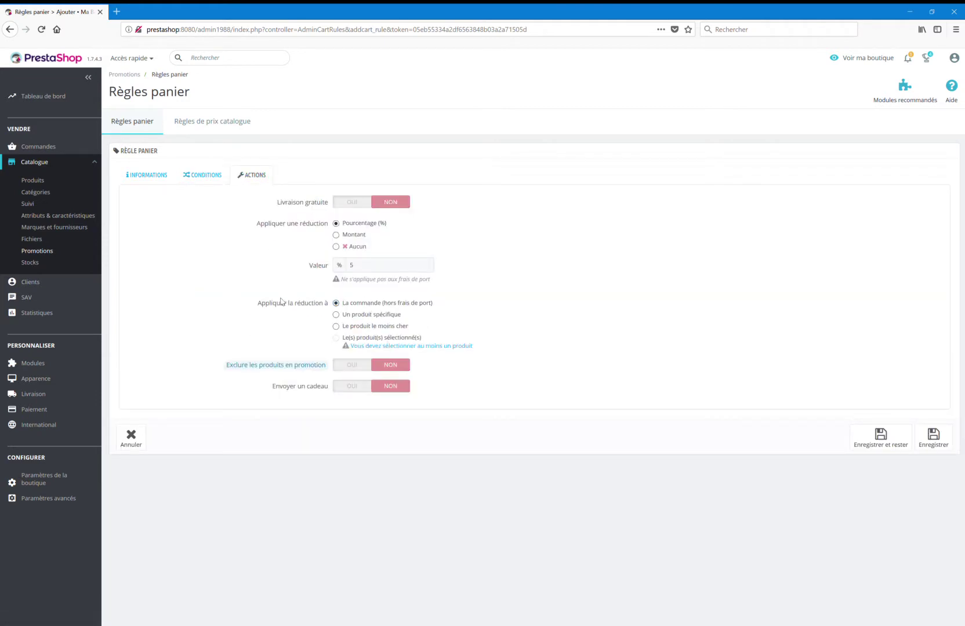
click(348, 201)
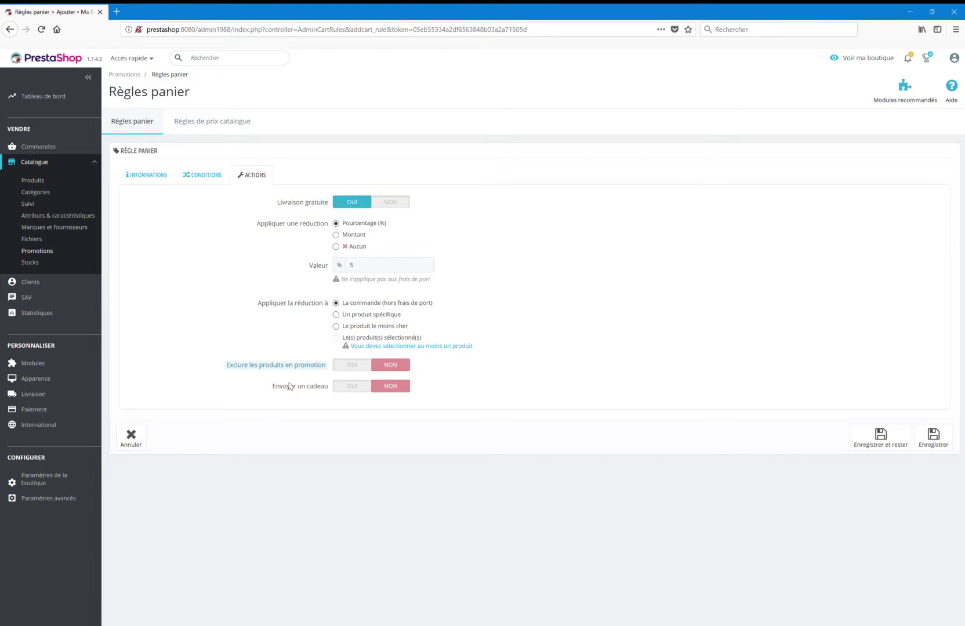
mouse_move(307, 365)
Enable sending a gift, find "Mug personnalisable" by searching for "mug", and save the cart rule.
click(350, 389)
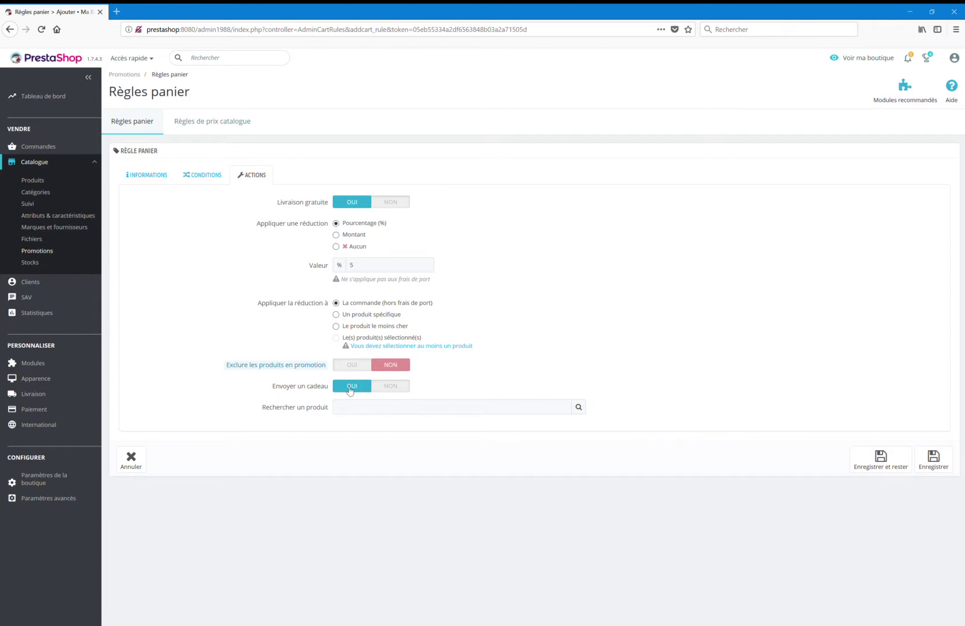
click(359, 416)
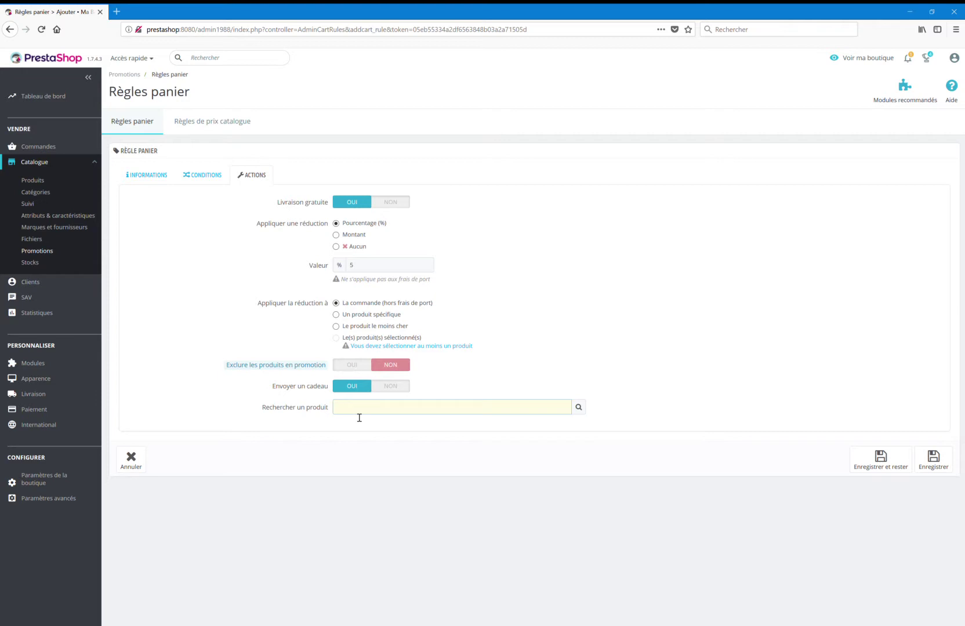
text(mug)
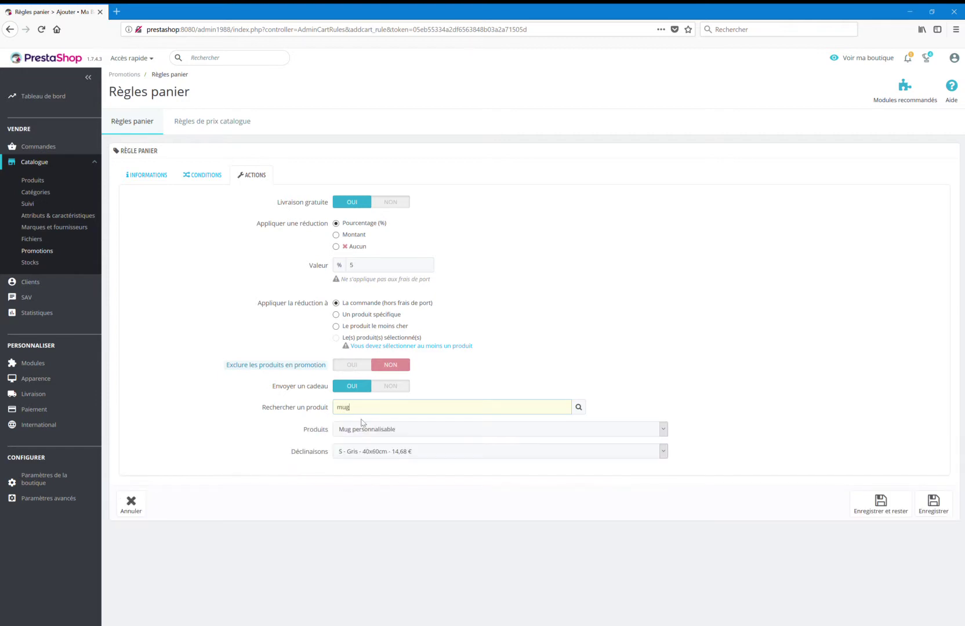
click(416, 472)
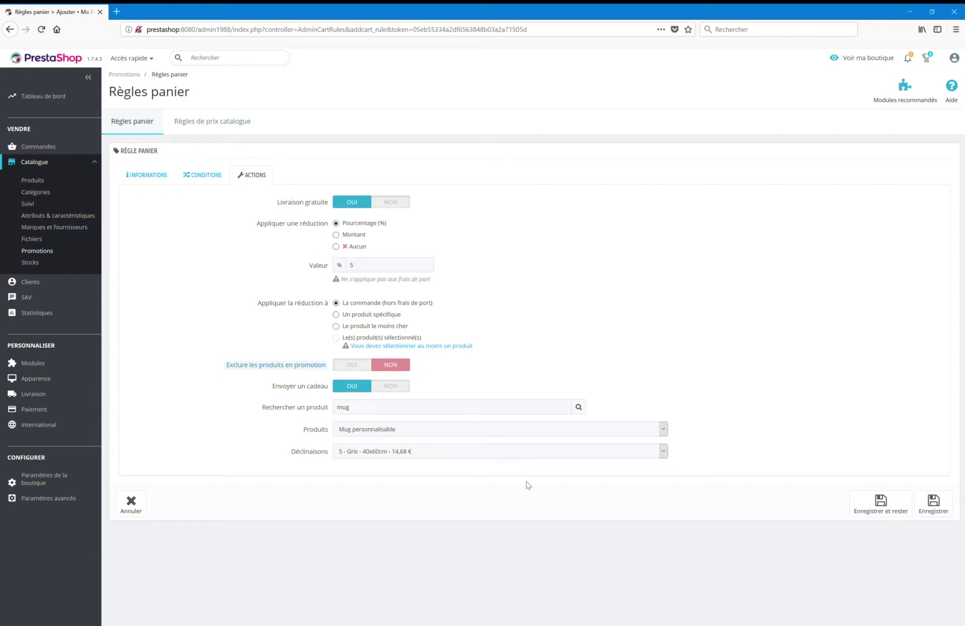
click(920, 513)
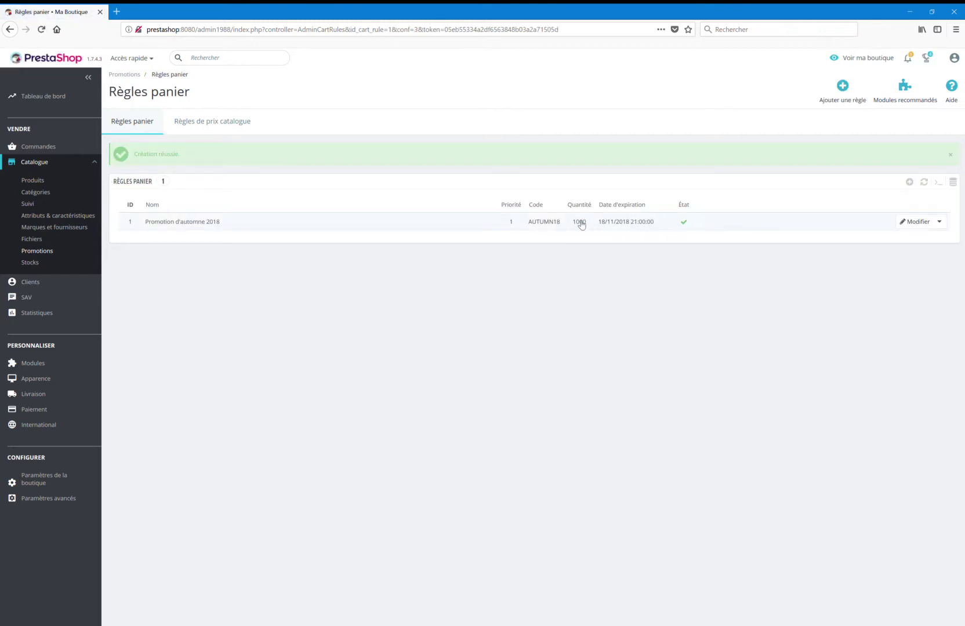
Open the saved rule "Promotion d'automne 2018", check its voucher code, and return to the rule list without saving.
drag(561, 223, 529, 226)
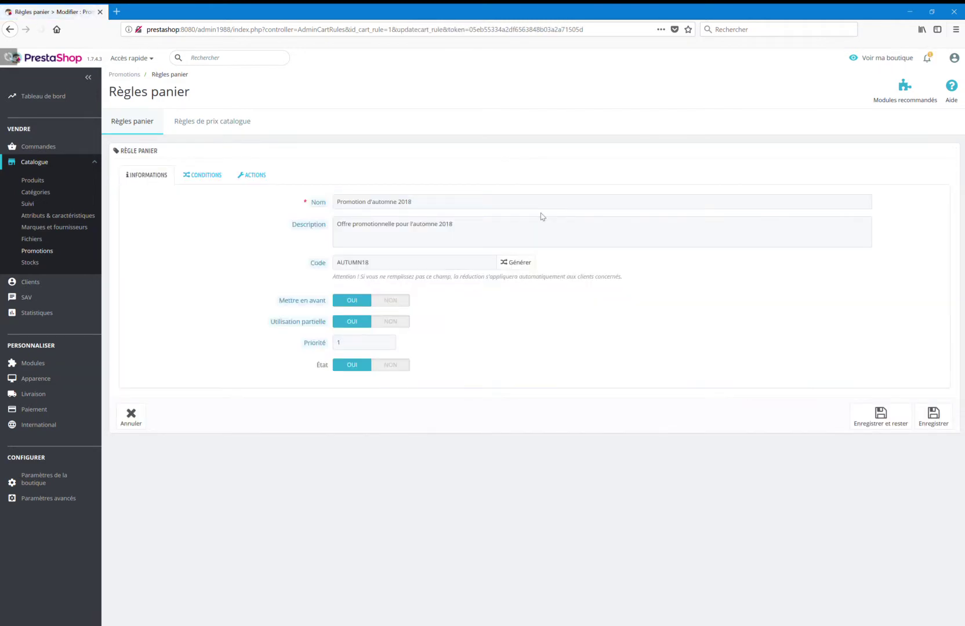
double_click(364, 266)
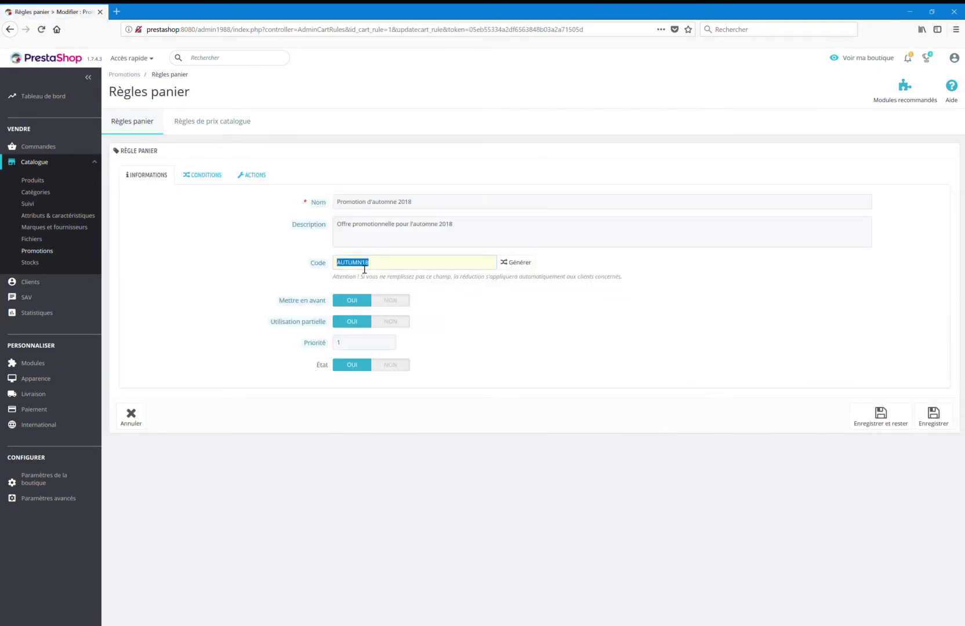
click(139, 419)
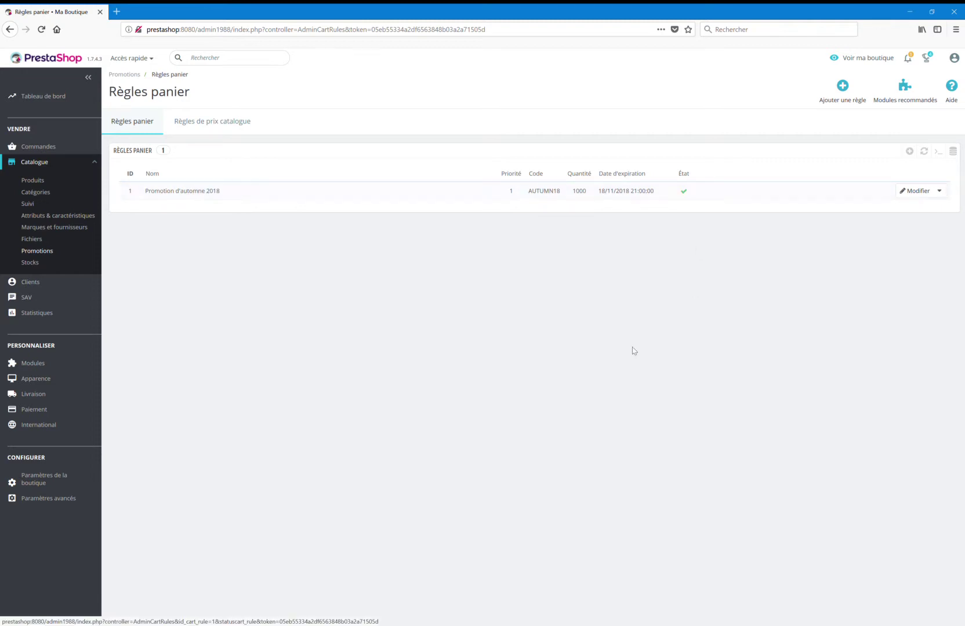
In the online shop, add two "Pull imprimé colibri" sweaters in size S to the cart and proceed to the cart page.
click(867, 59)
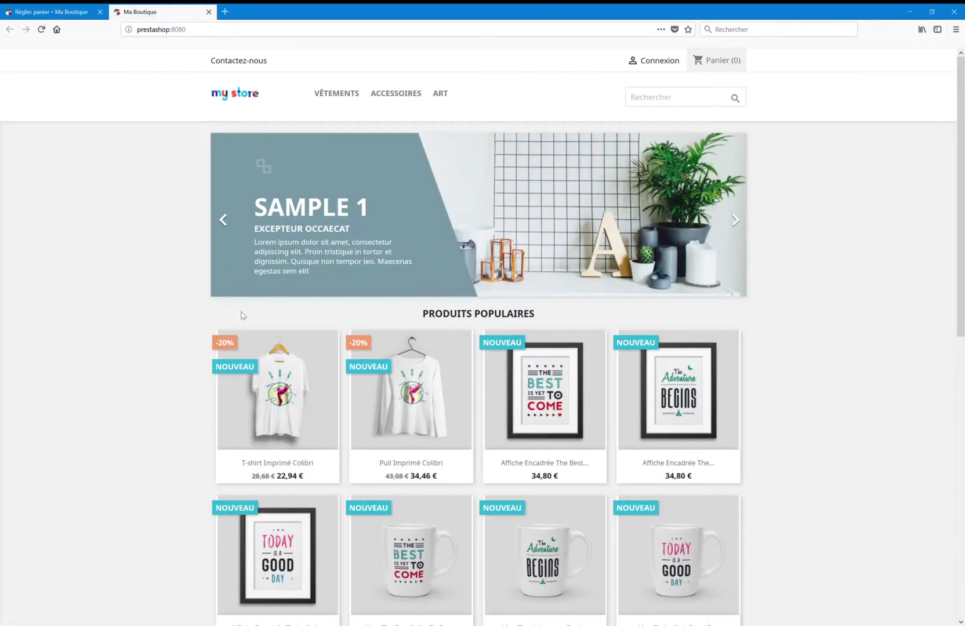
click(420, 422)
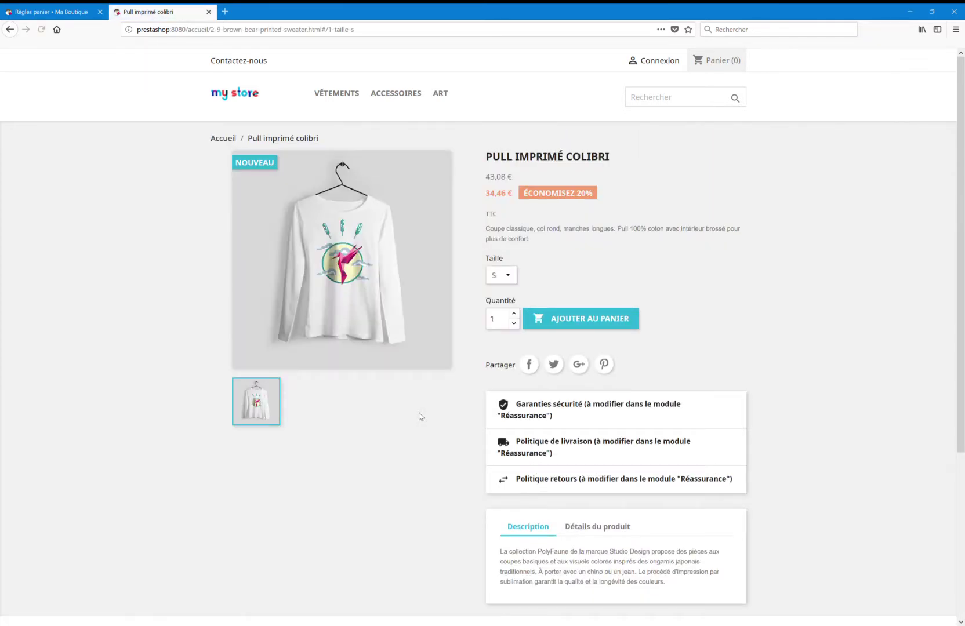
click(552, 325)
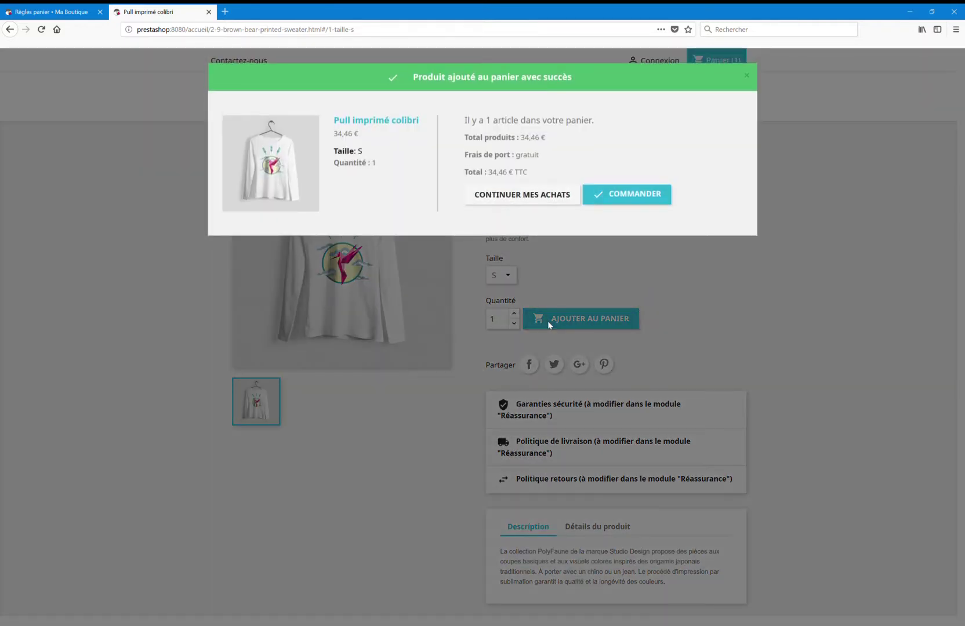
click(555, 200)
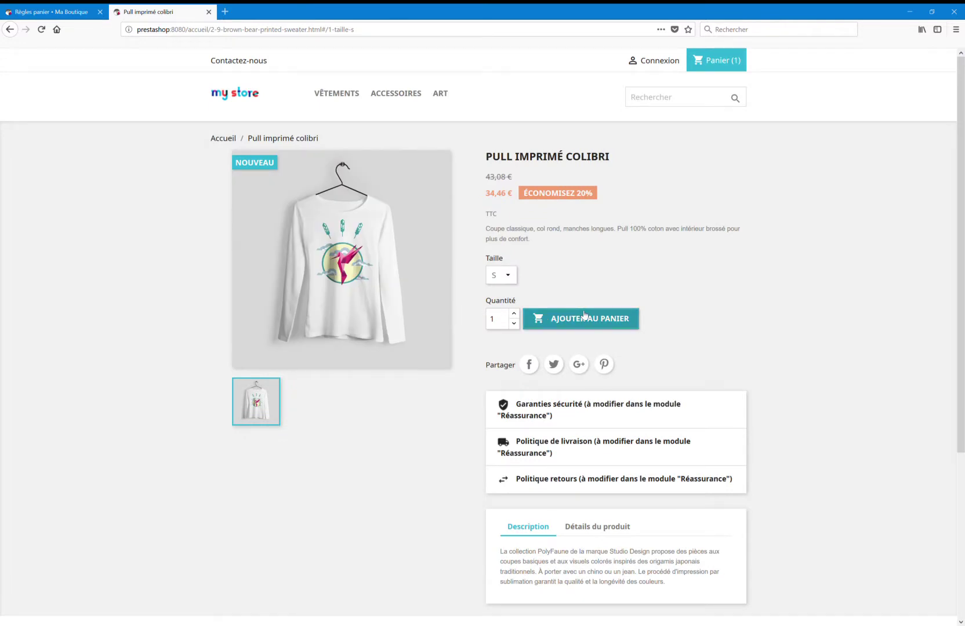
click(584, 315)
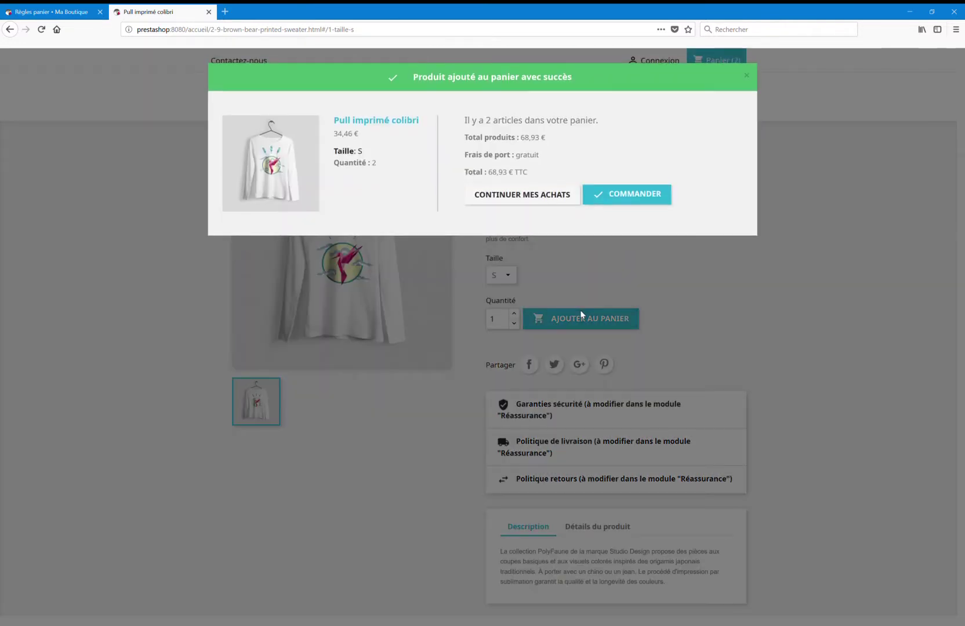
click(605, 195)
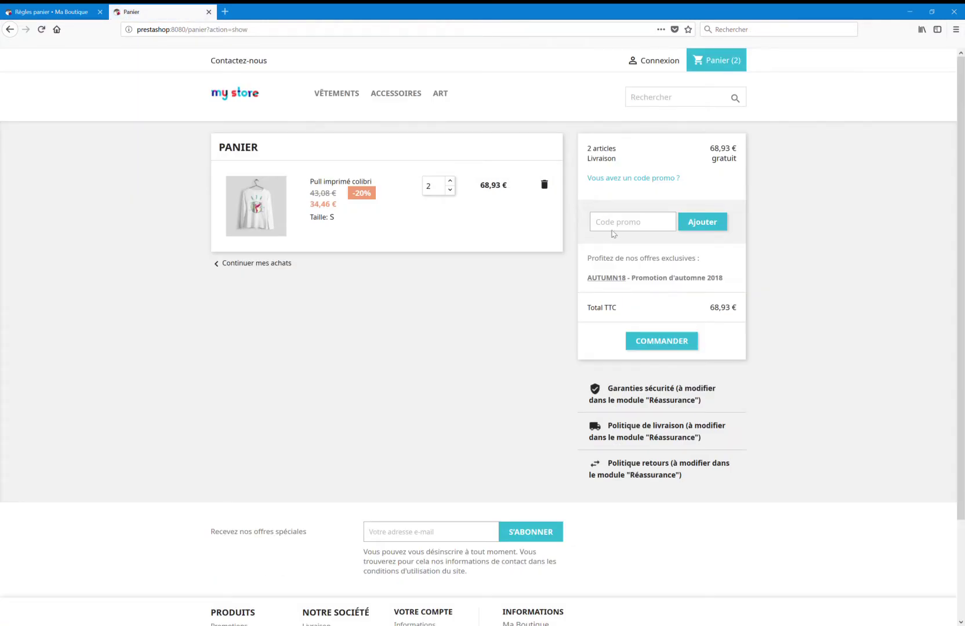
Apply the promo code AUTUMN18 to the shopping cart.
click(612, 230)
drag(736, 282, 586, 279)
click(616, 261)
click(613, 226)
text(AUTUMN18)
click(723, 225)
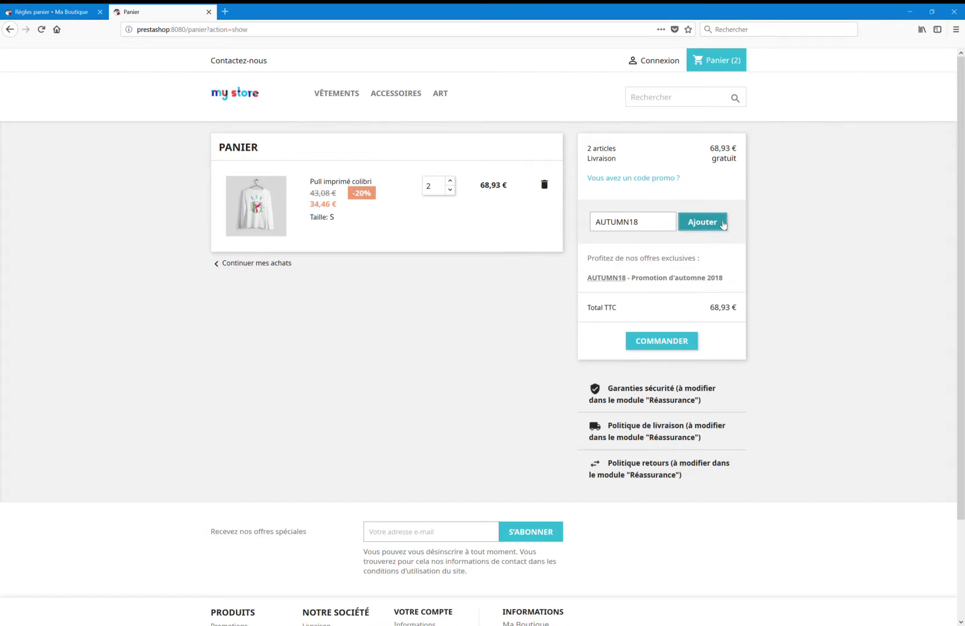
click(722, 224)
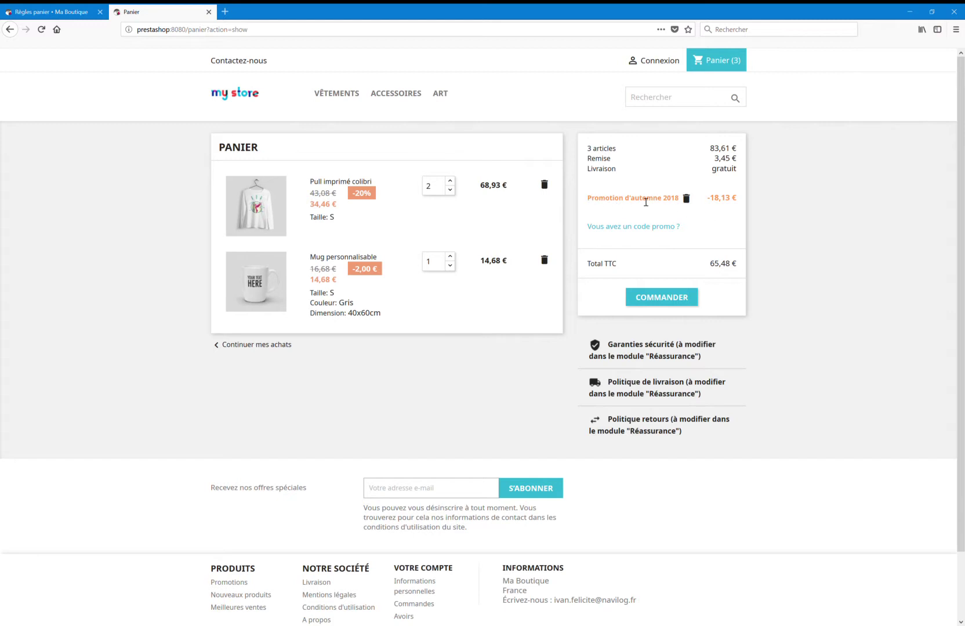
Examine the discount, shipping and article amounts in the cart summary with the promotion applied.
double_click(738, 198)
drag(734, 174, 710, 173)
click(736, 206)
triple_click(736, 206)
click(810, 283)
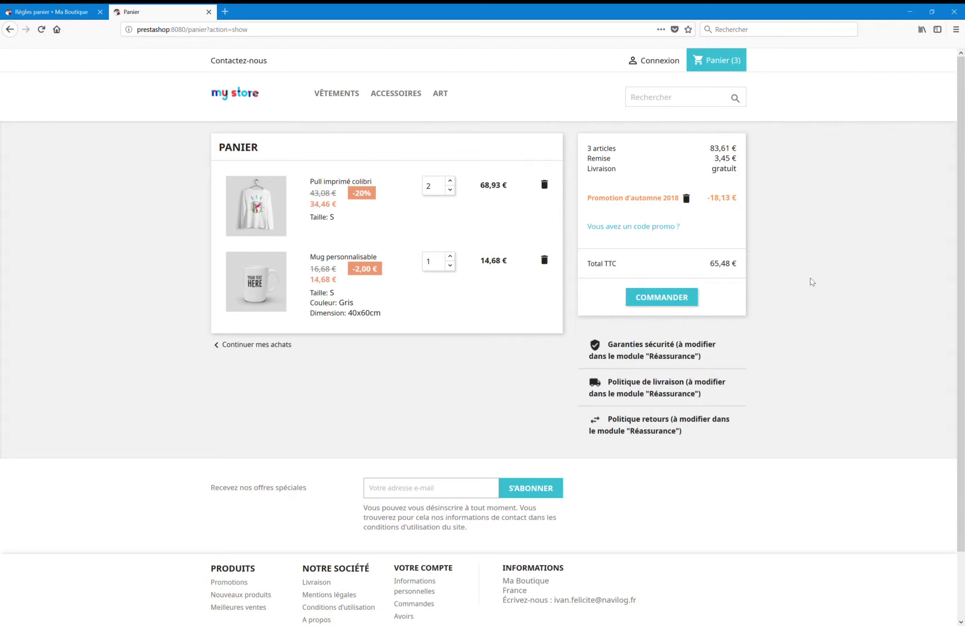
double_click(716, 149)
click(429, 382)
Return to the PrestaShop back office and start a new catalogue price rule named "Promotion d'automne".
click(58, 17)
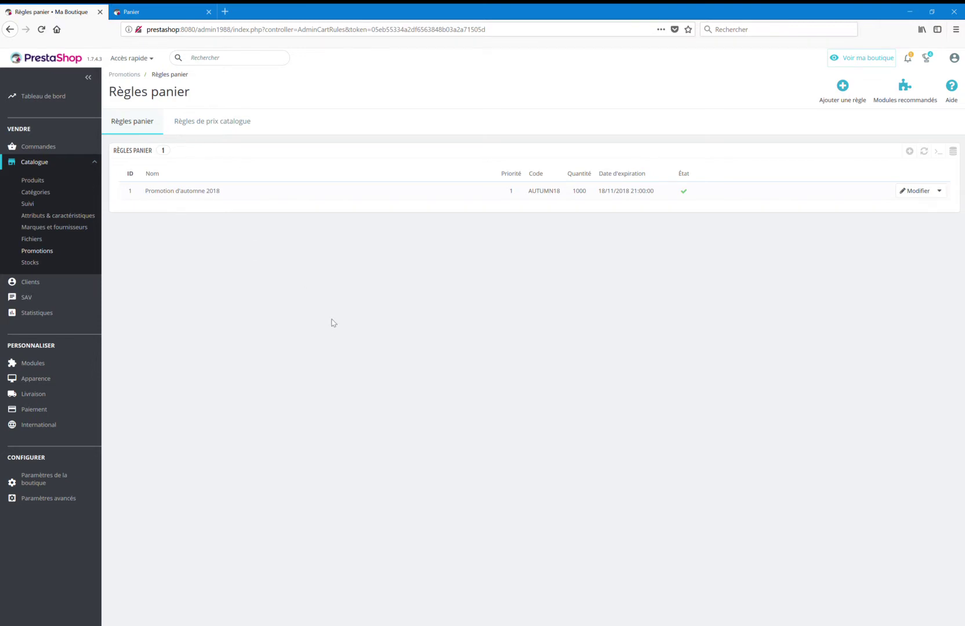
click(244, 124)
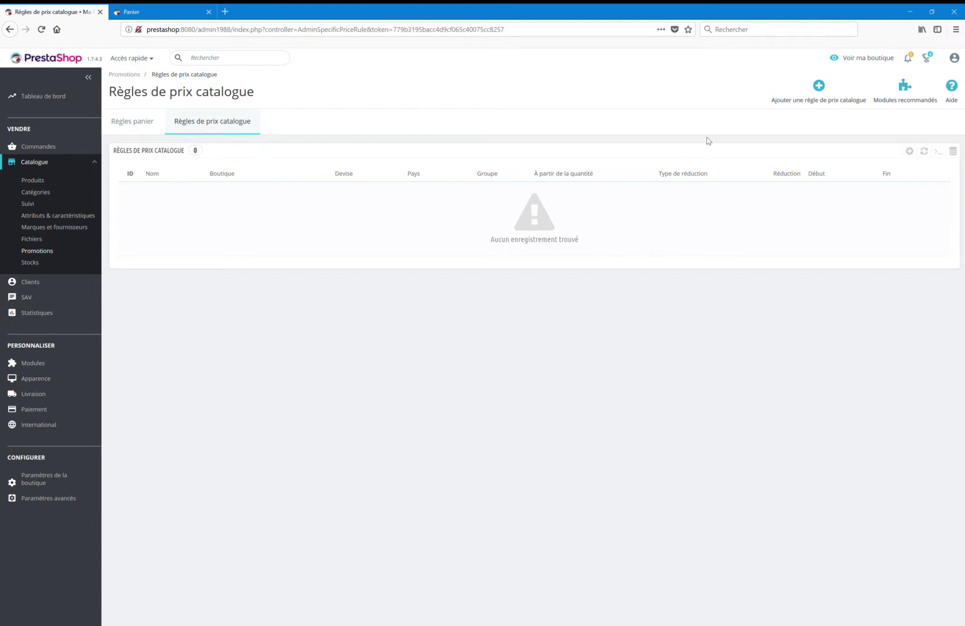
click(820, 91)
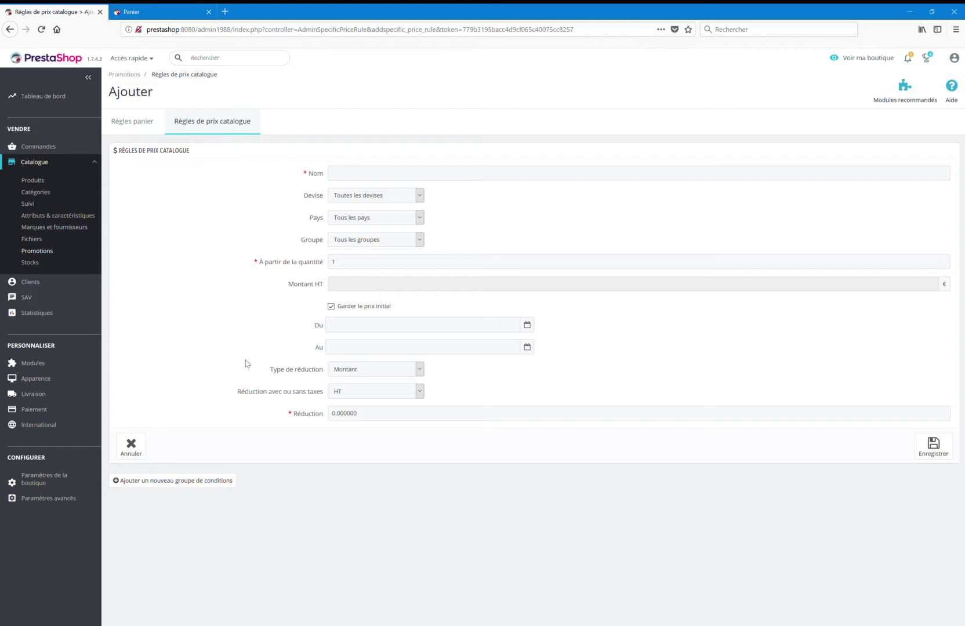
click(391, 172)
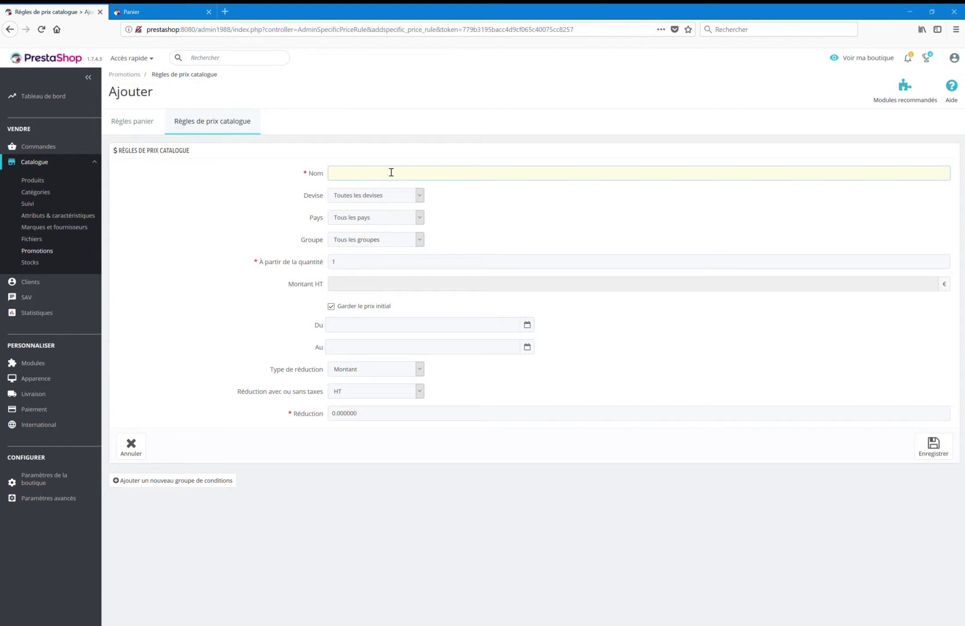
text(Promotion d'automne)
click(250, 215)
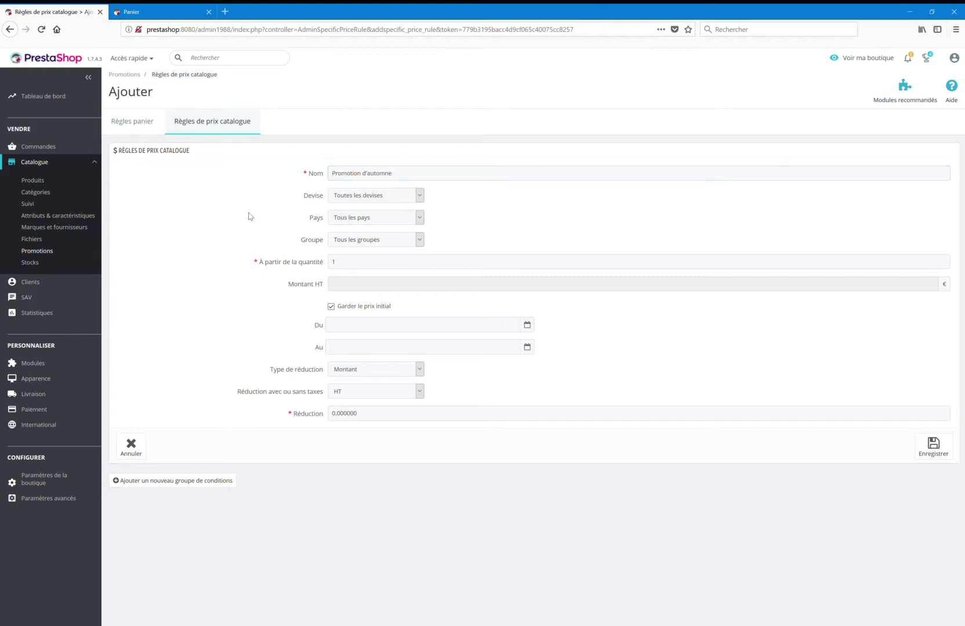
click(362, 239)
click(364, 217)
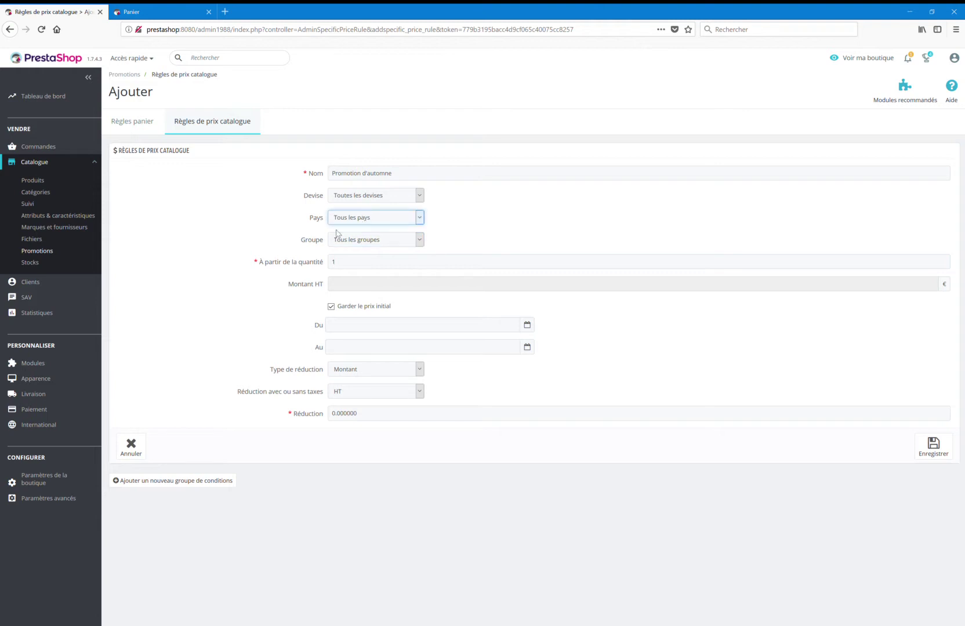
click(342, 266)
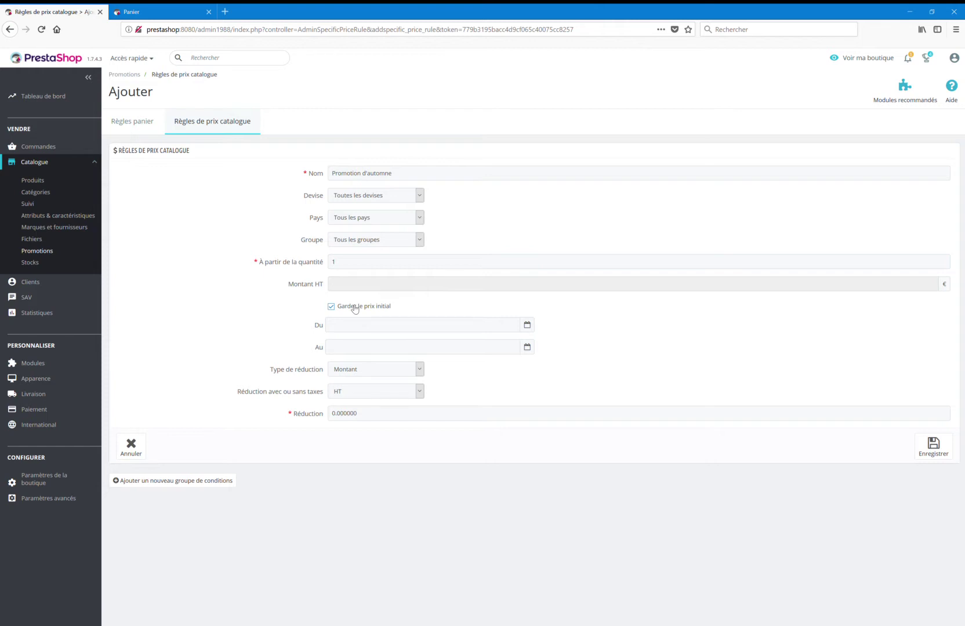
click(378, 331)
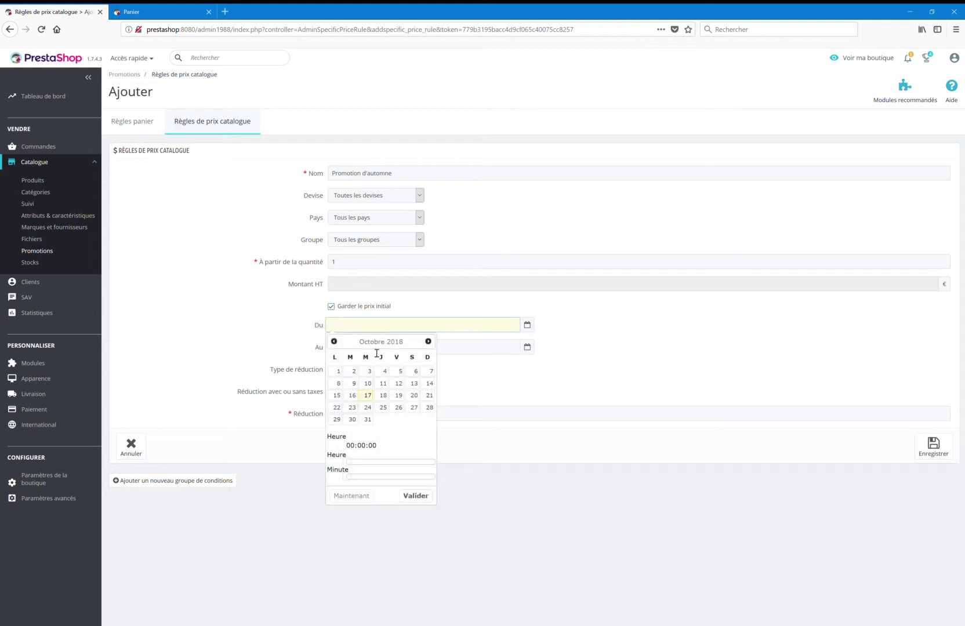
click(367, 396)
click(491, 351)
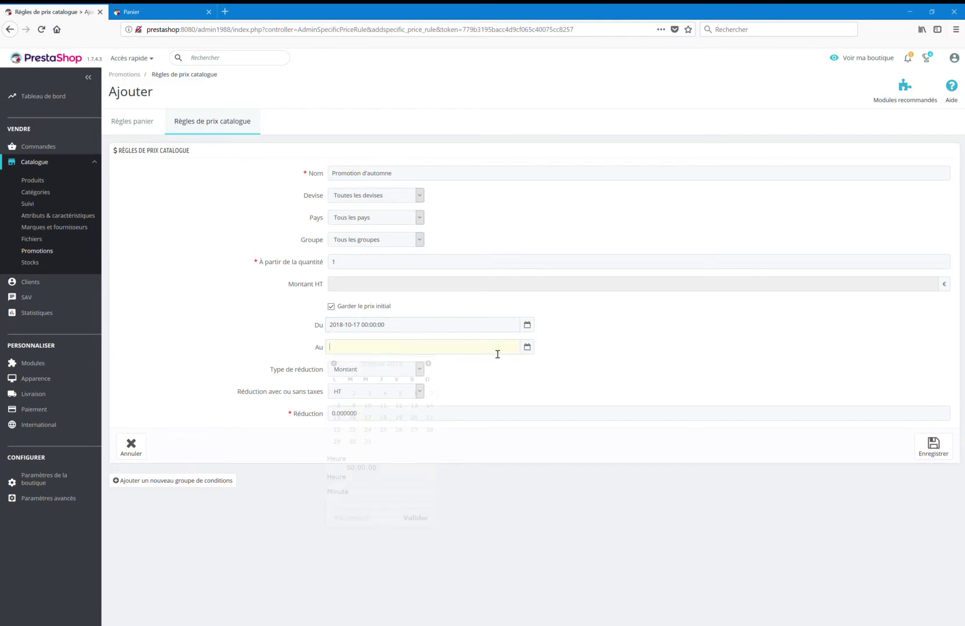
click(368, 441)
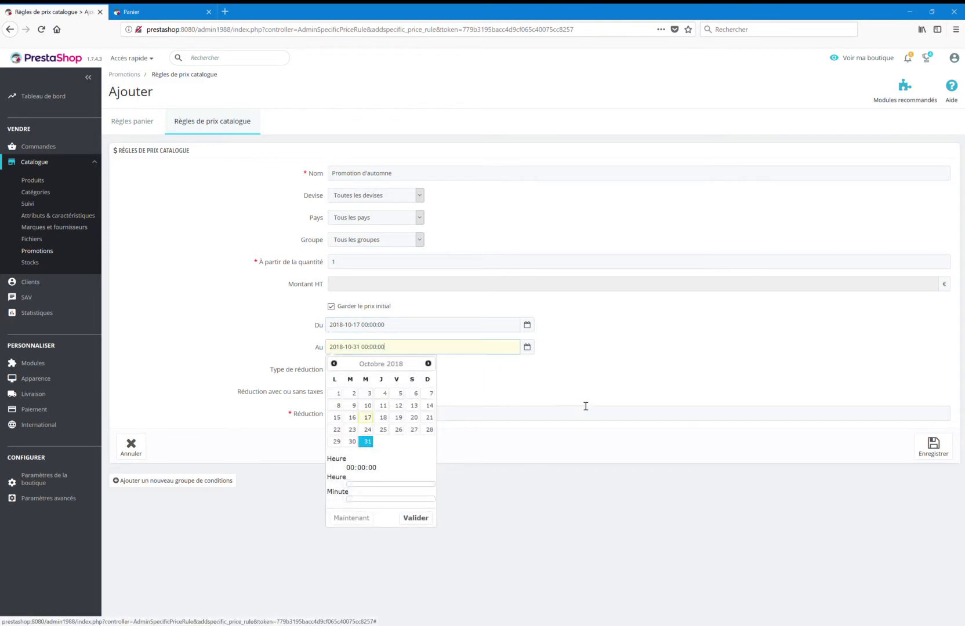
Set the catalogue price rule's reduction type to Pourcentage, leaving the tax option on HT.
click(591, 400)
click(355, 375)
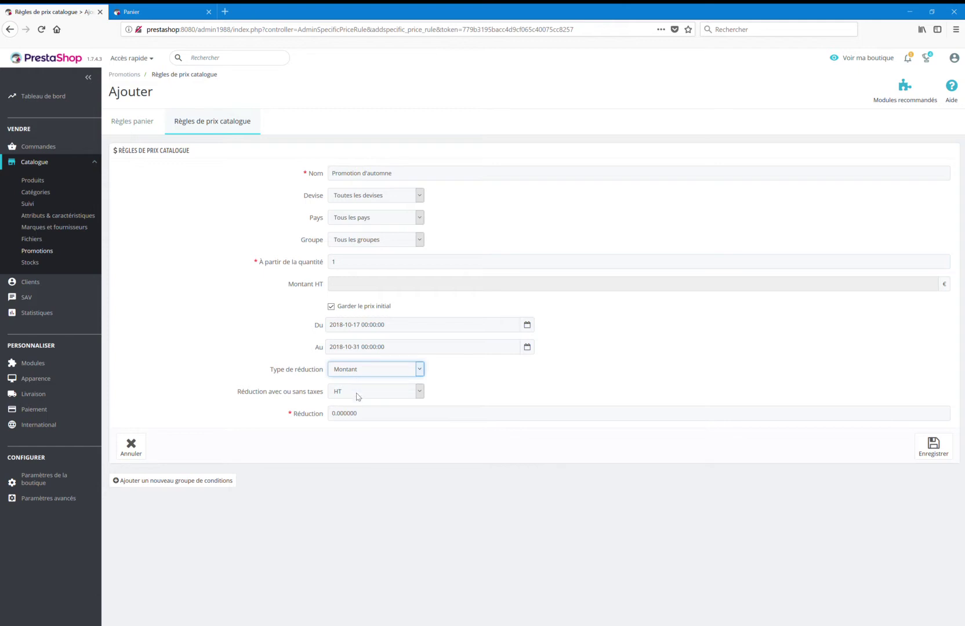
key(Down)
key(Tab)
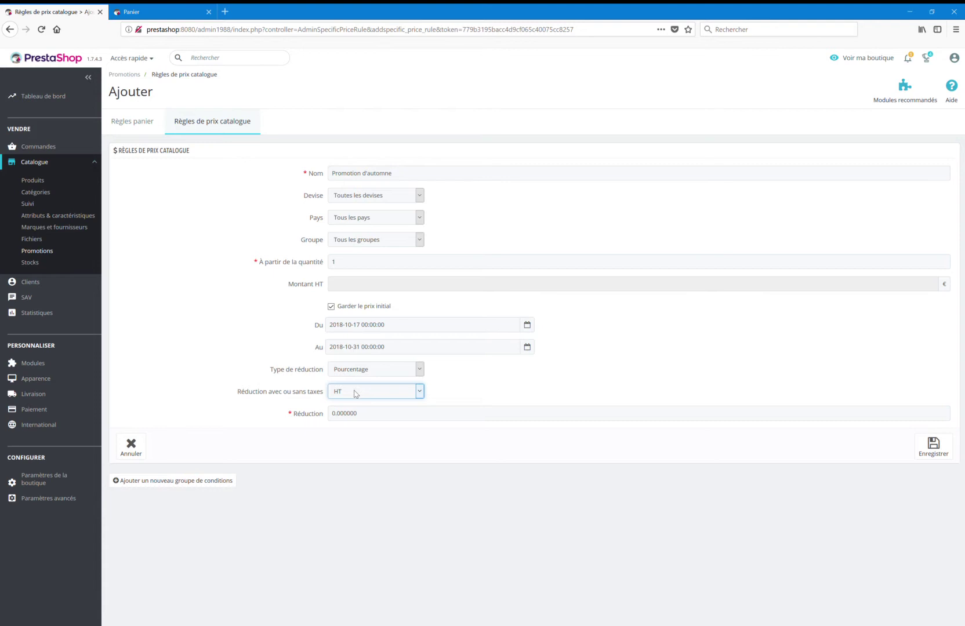
Set the rule's reduction to 10 and save the catalogue price rule.
double_click(360, 416)
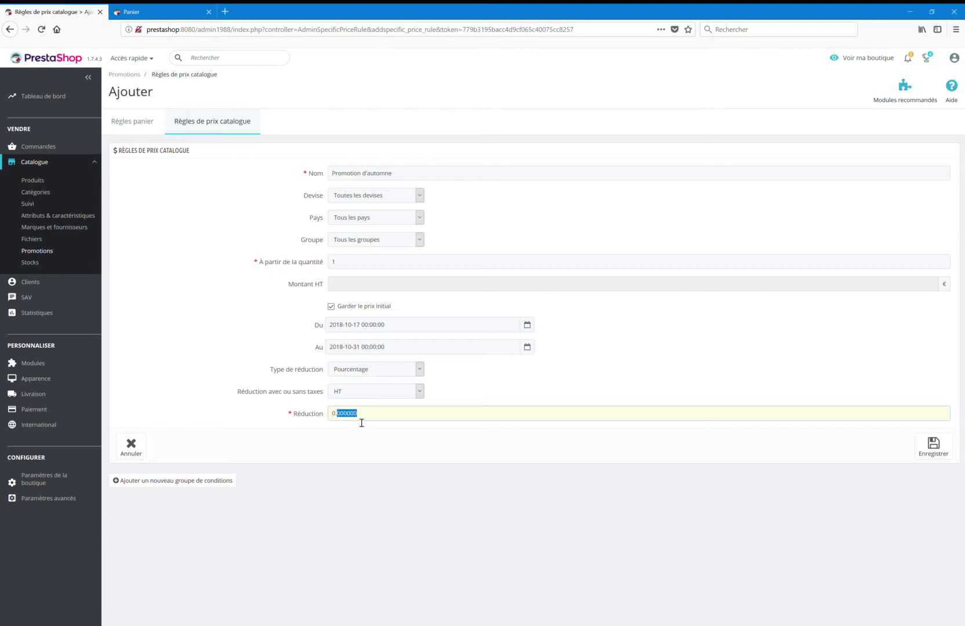
key(Return)
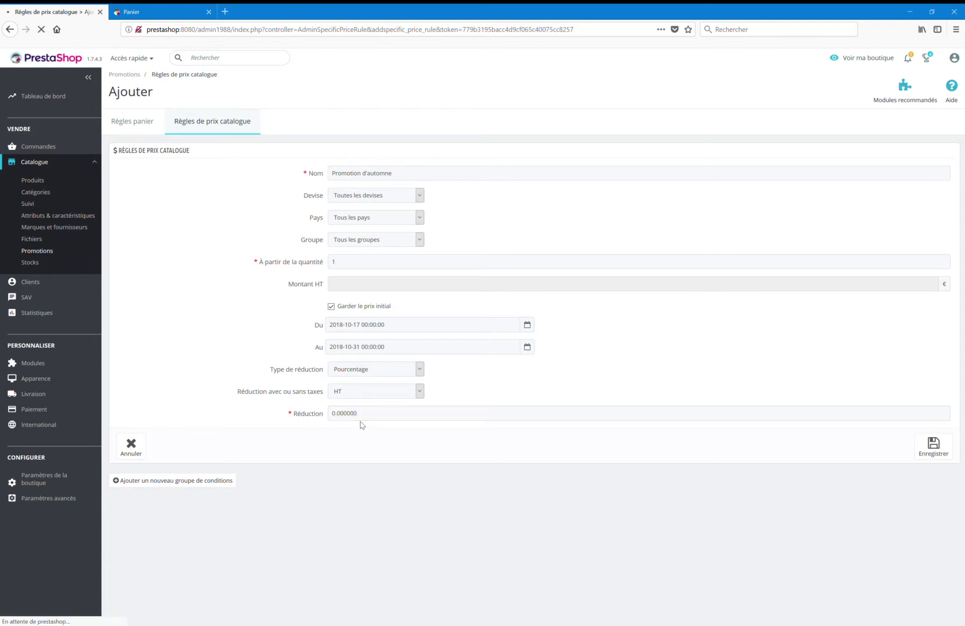
click(362, 419)
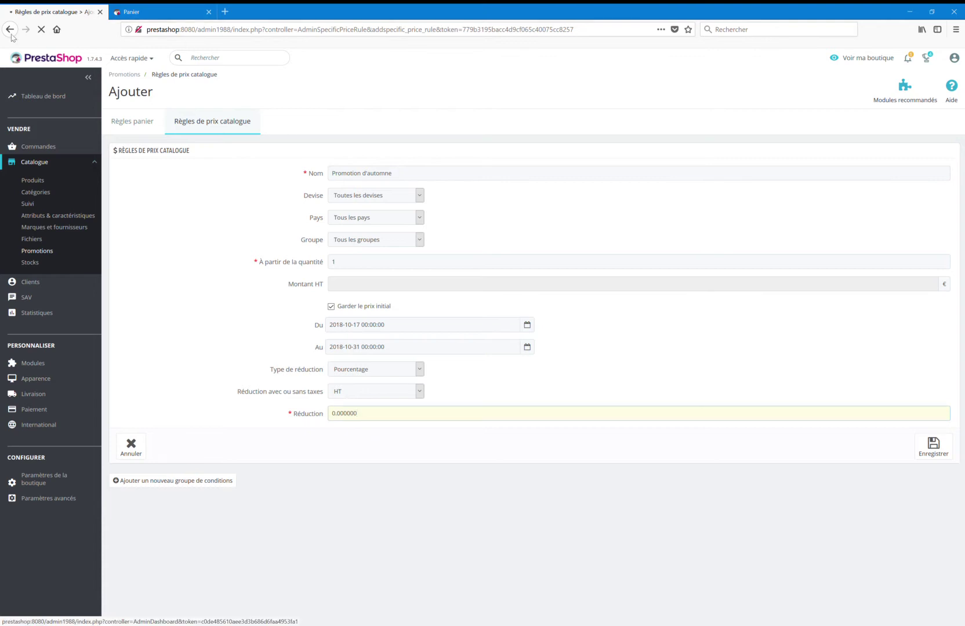
triple_click(379, 425)
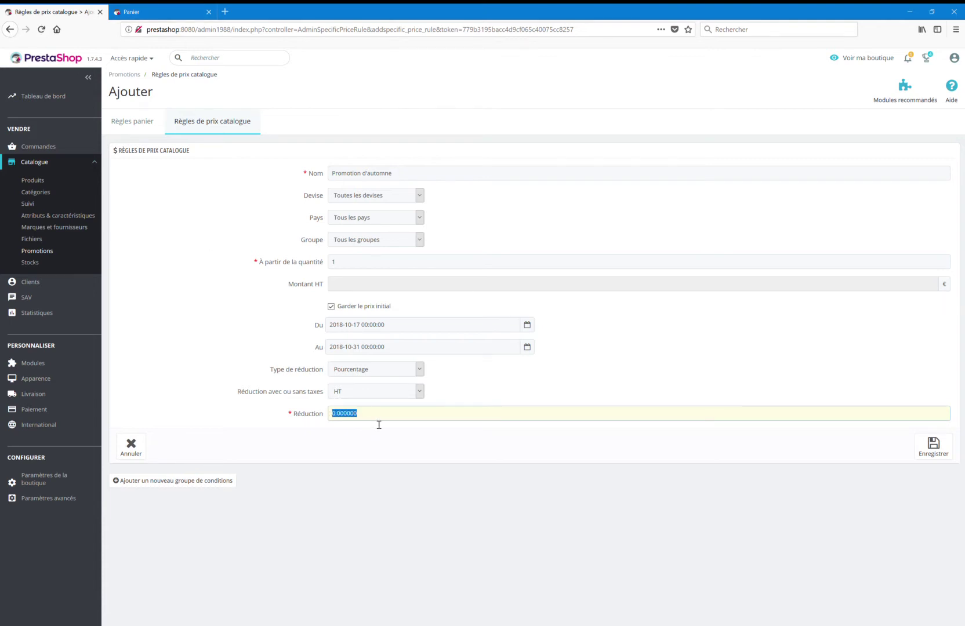
text(10)
click(355, 392)
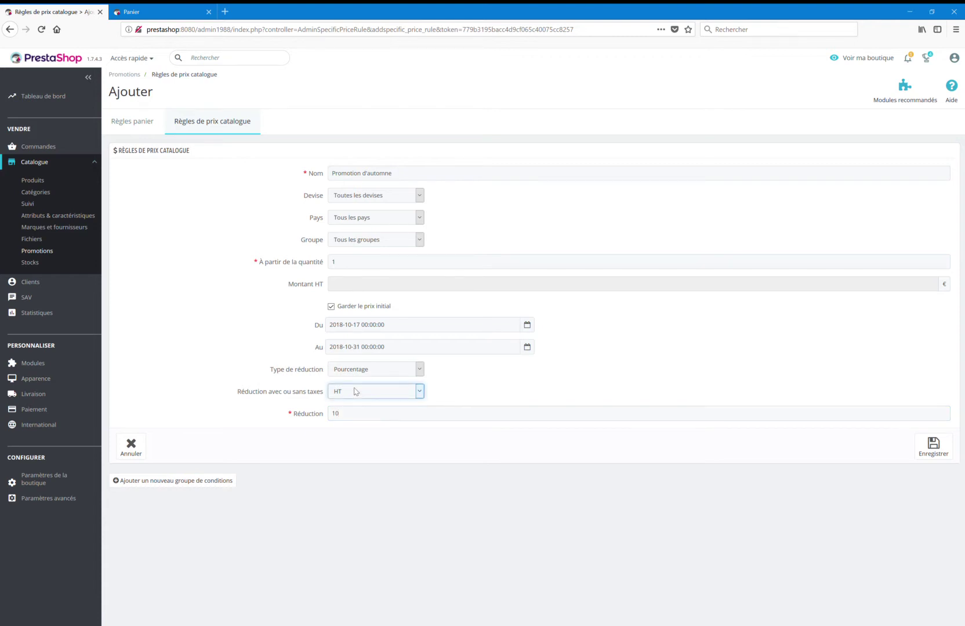
click(355, 450)
click(933, 457)
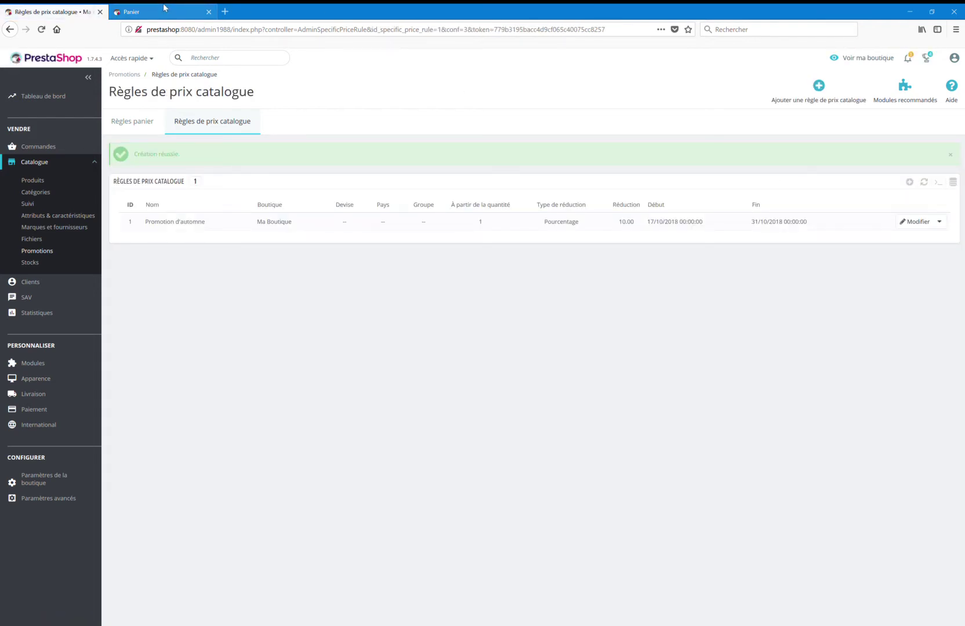
Open the "Promotion d'automne" catalogue price rule for editing and add a first condition group.
click(911, 226)
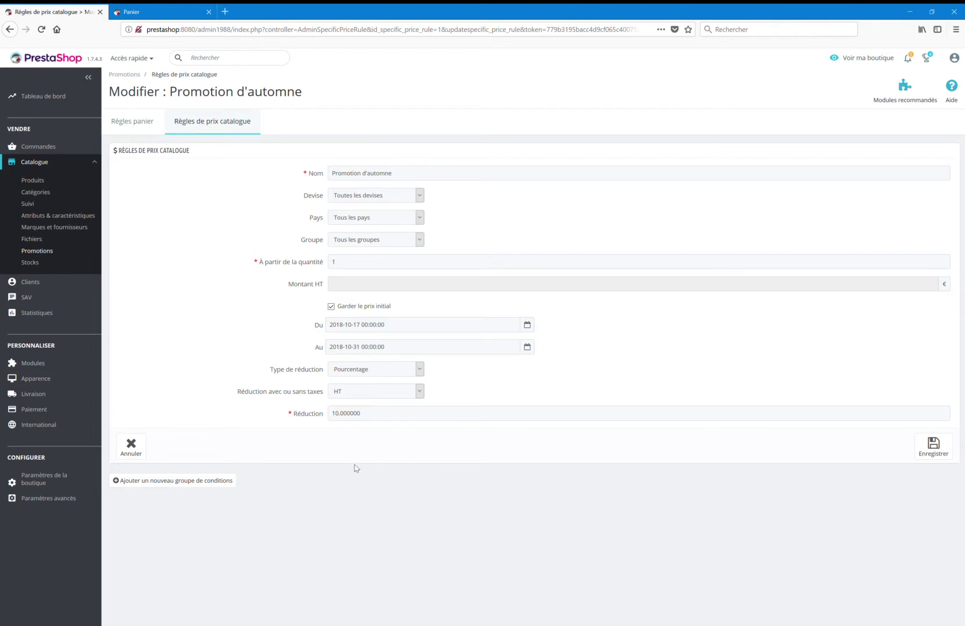
click(185, 487)
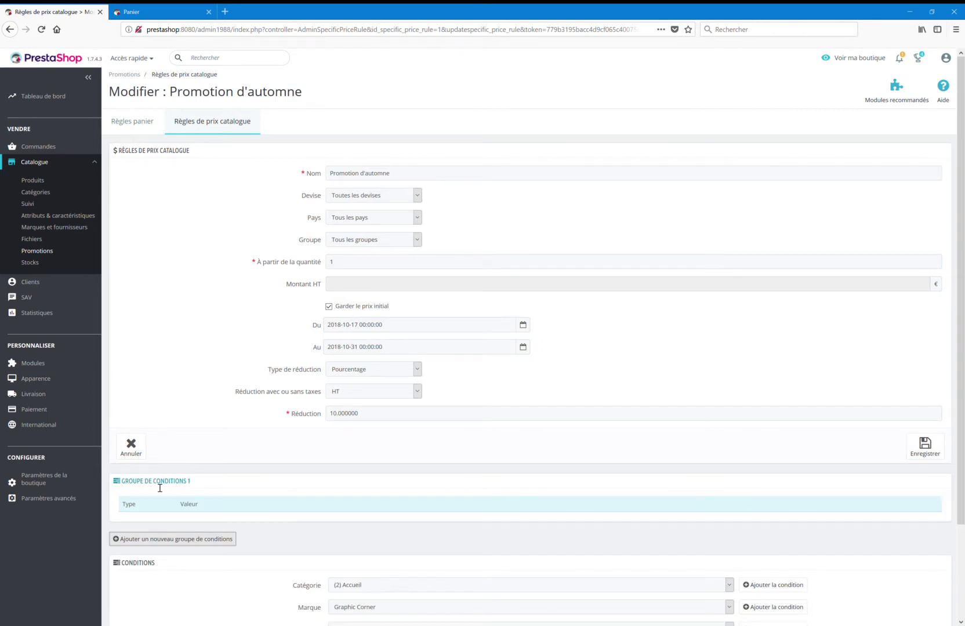
scroll(161, 484, down, 3)
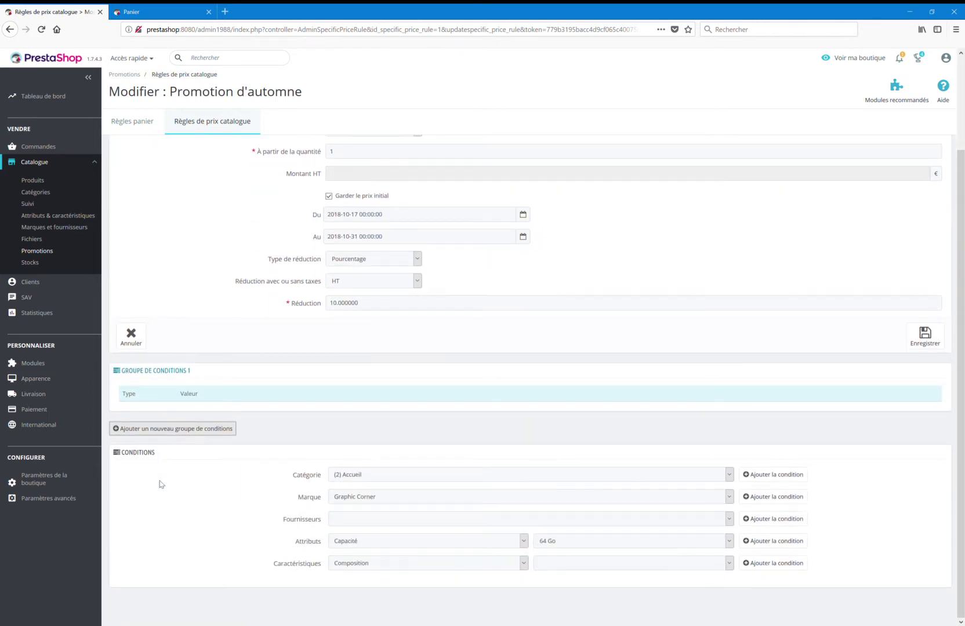
Add the category condition "(3) Vêtements" to the first condition group and save the rule.
click(391, 480)
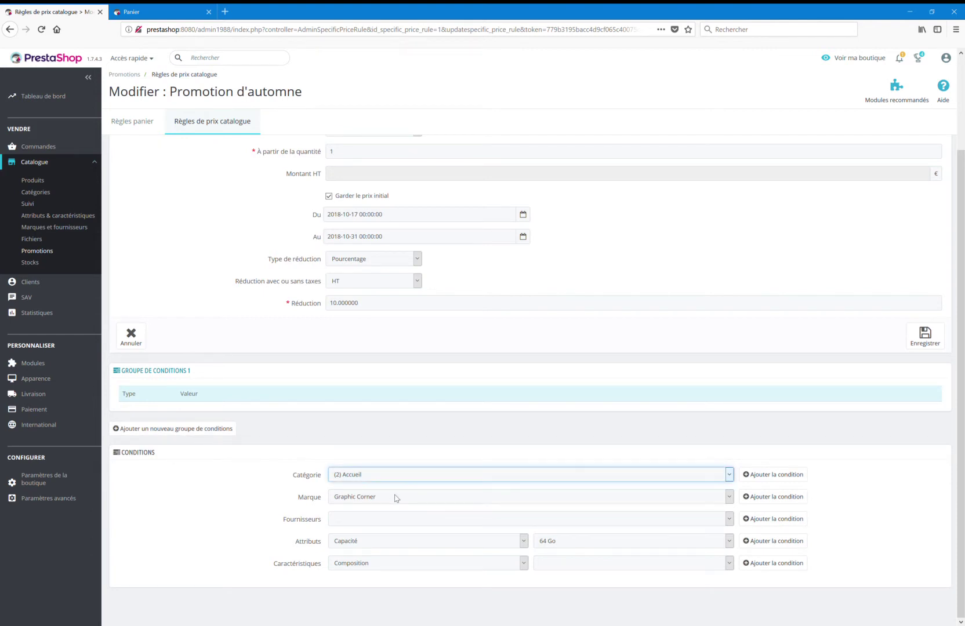
click(270, 509)
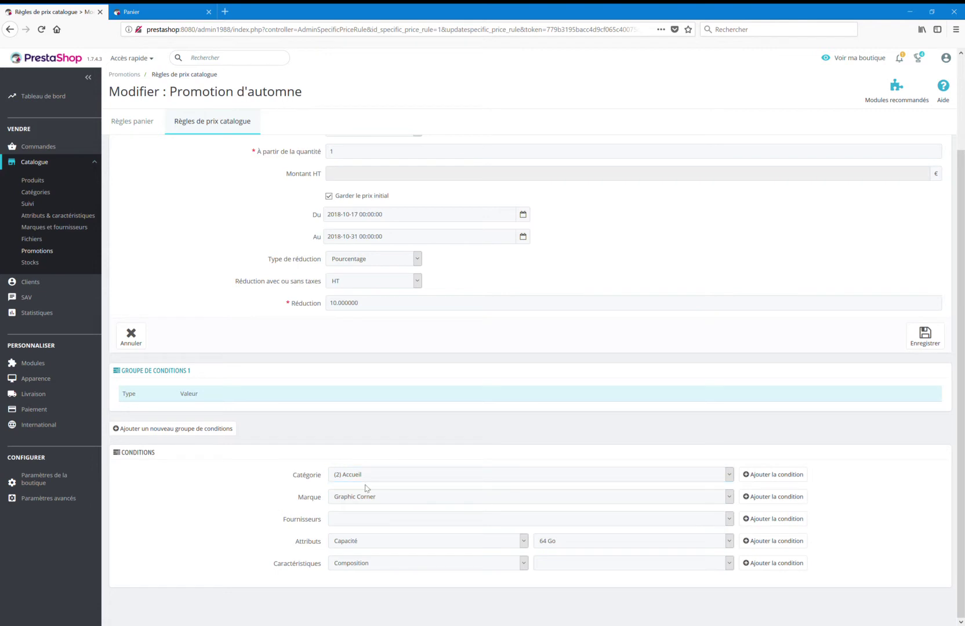
click(395, 480)
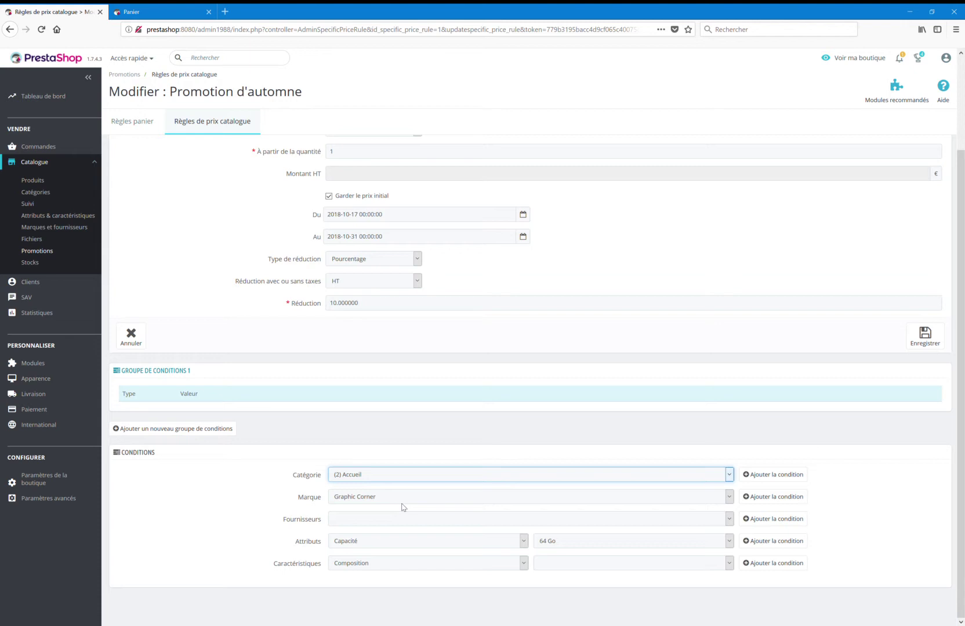
key(Down)
click(798, 478)
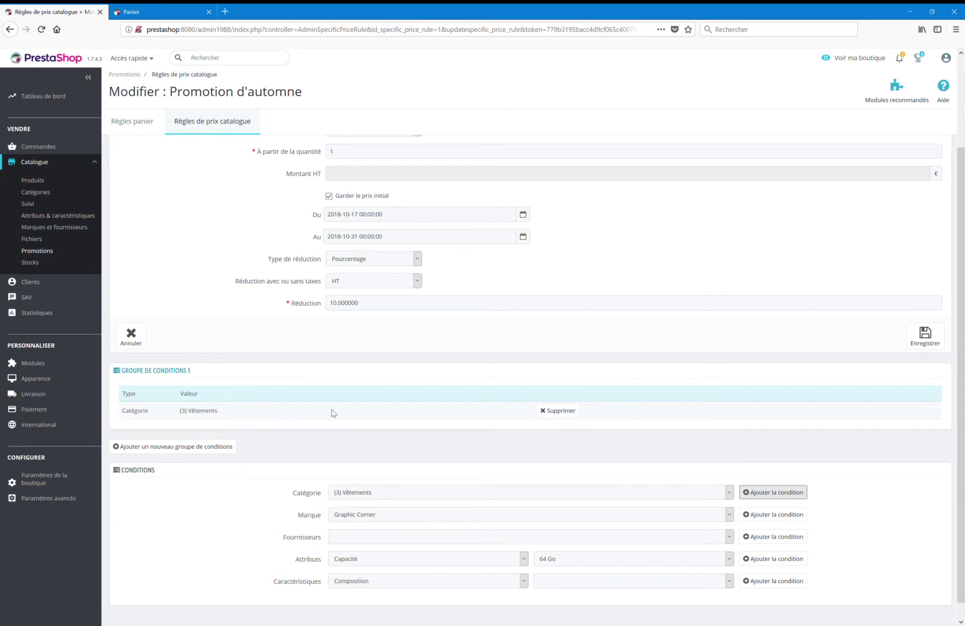
scroll(333, 413, down, 1)
click(914, 329)
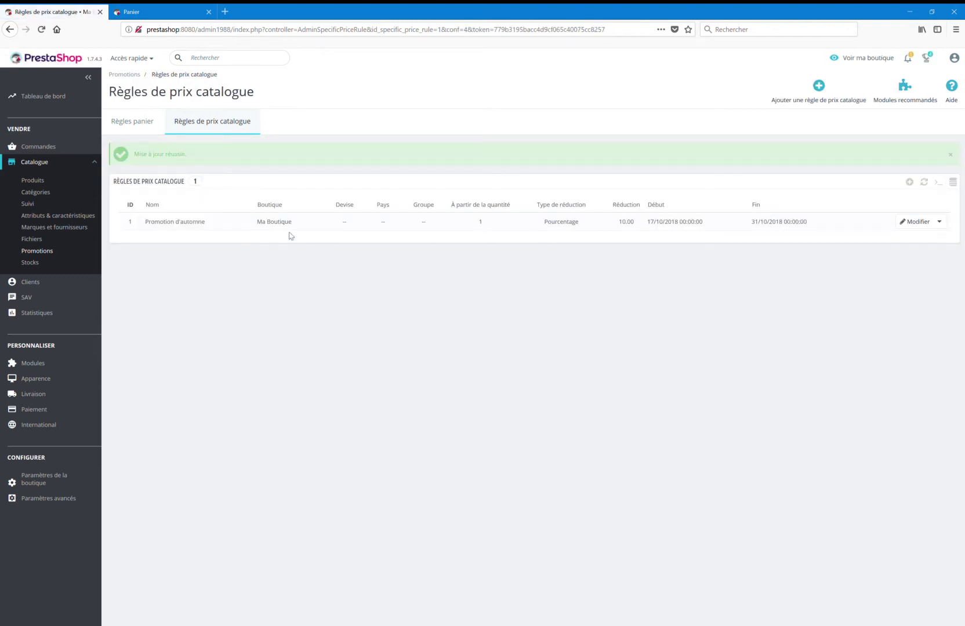
Check the product price in the shop's Hommes category and reopen the "Promotion d'automne" rule in the back office.
click(143, 16)
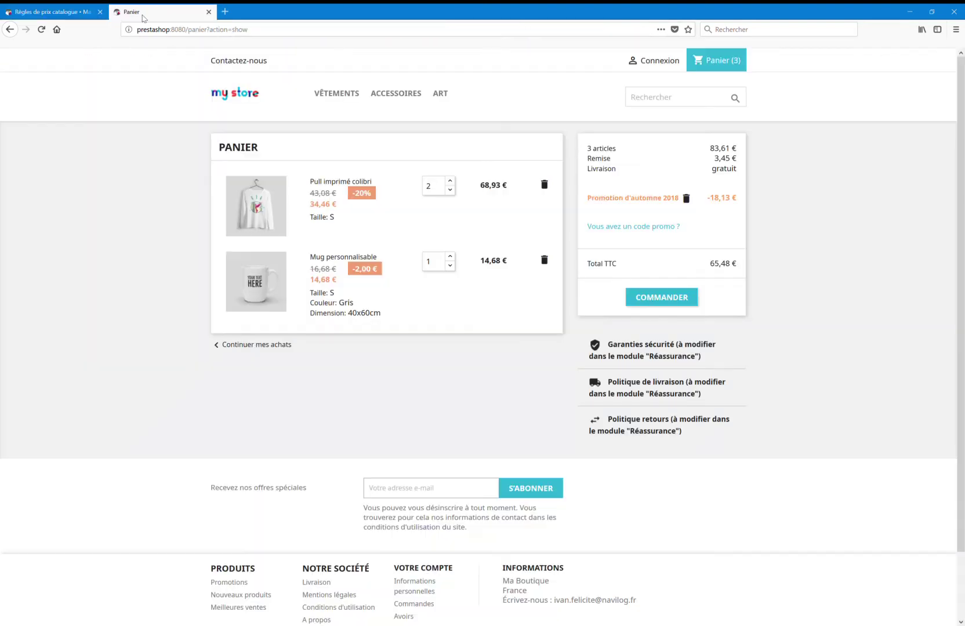
mouse_move(350, 98)
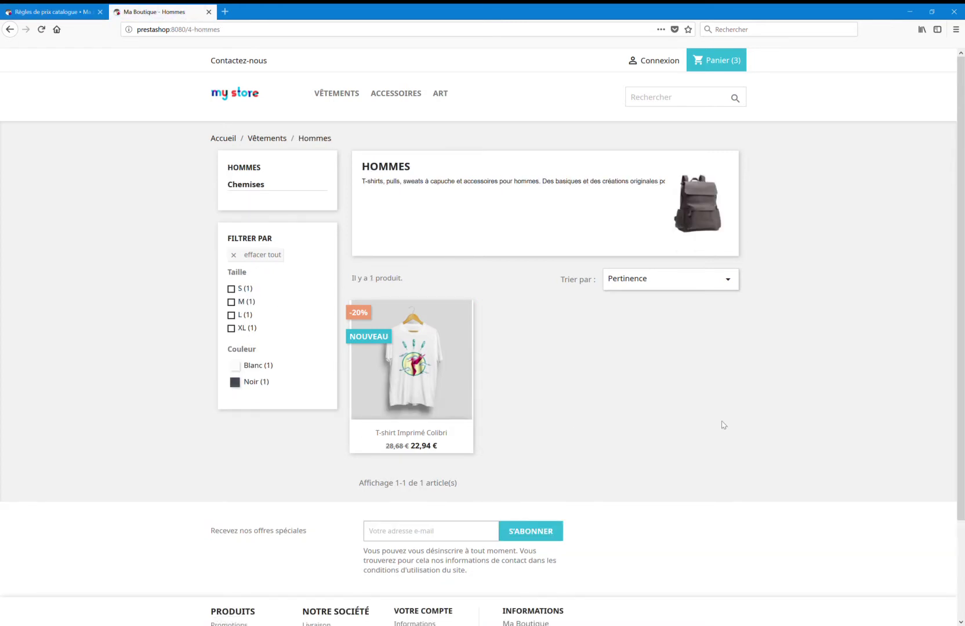
click(69, 8)
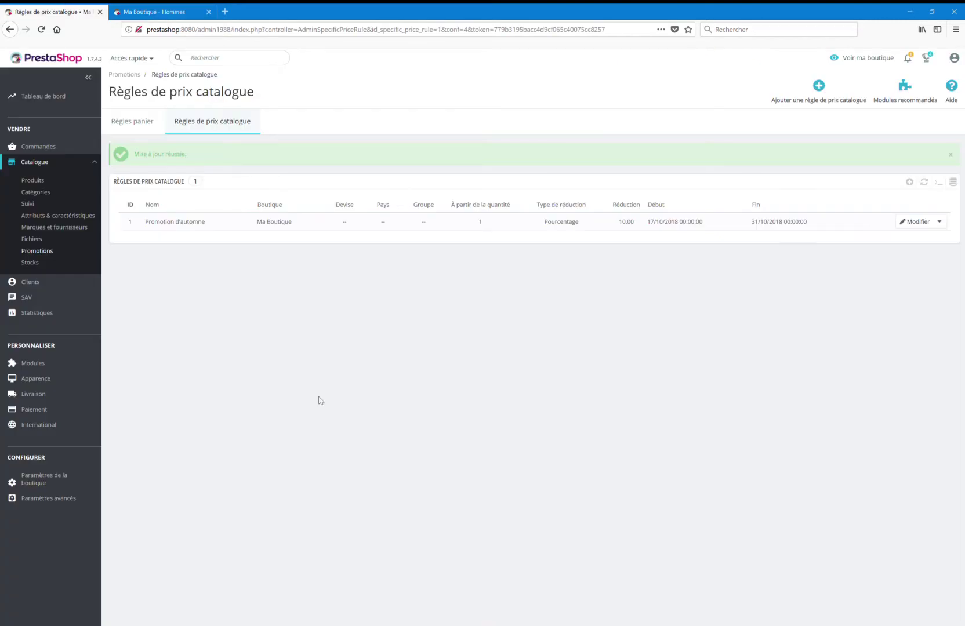
click(221, 224)
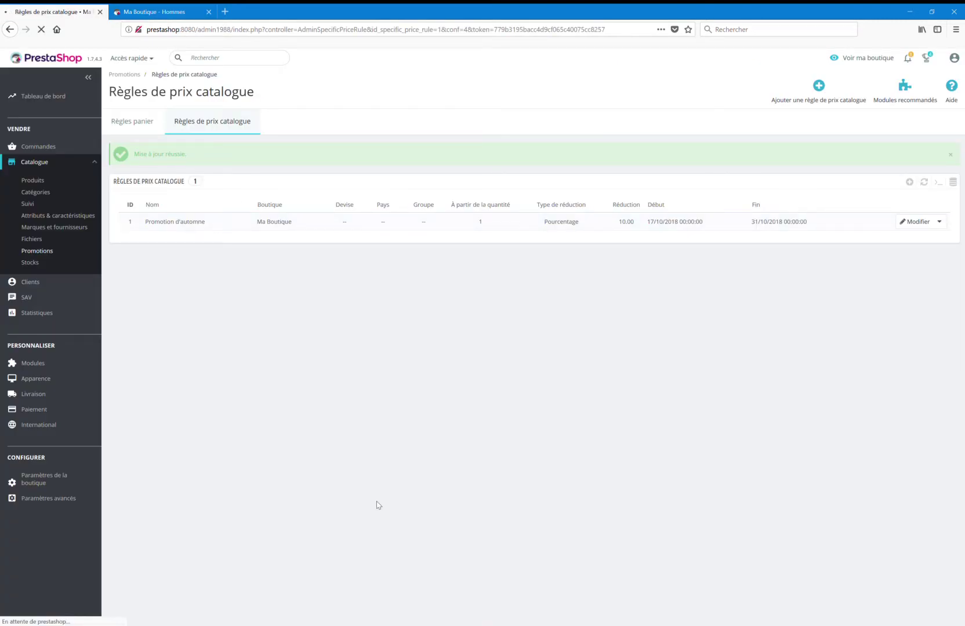
Switch to the shop and inspect the price and category path of the Hommes T-shirt imprimé colibri.
click(174, 11)
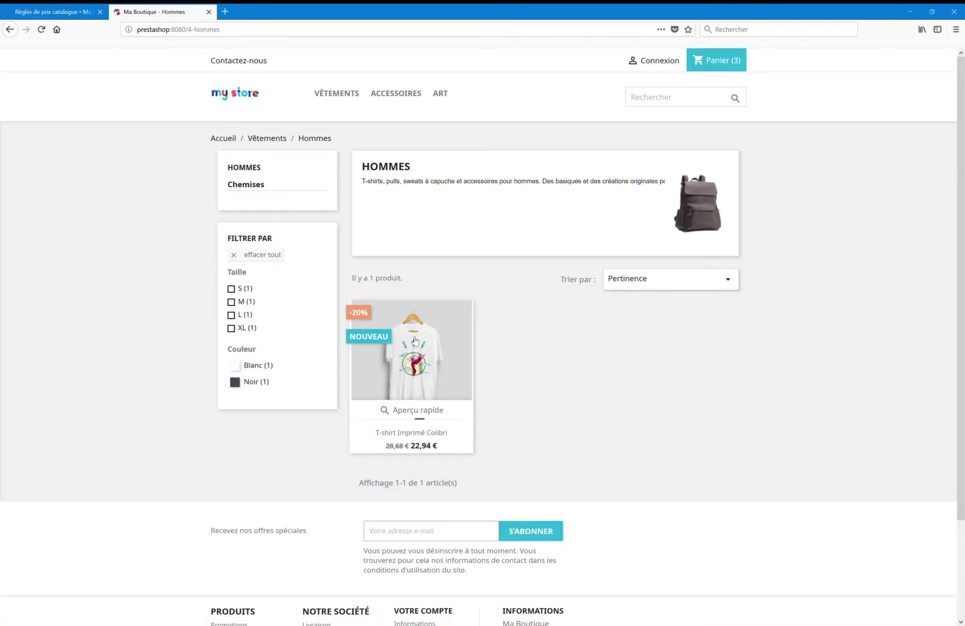
click(440, 352)
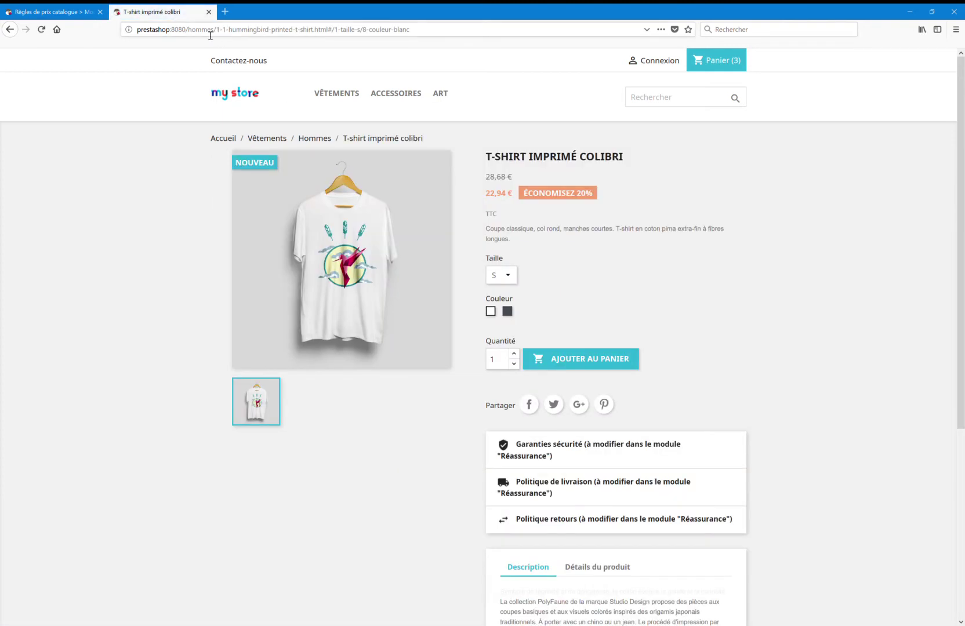
double_click(210, 35)
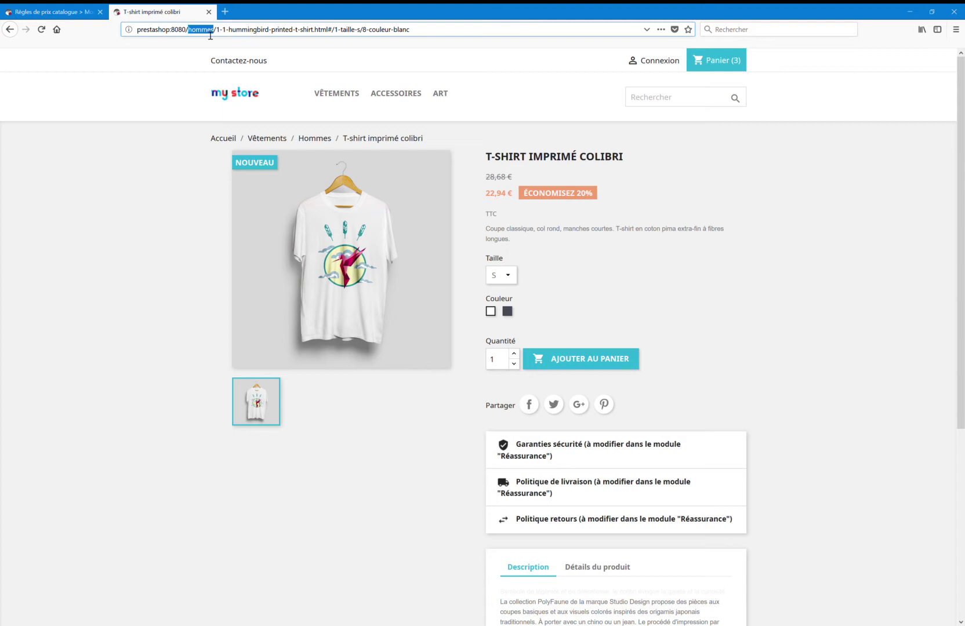
Return to the price rule, add the category condition "(4) Hommes" to the first group and remove that condition again.
click(46, 12)
scroll(492, 398, down, 2)
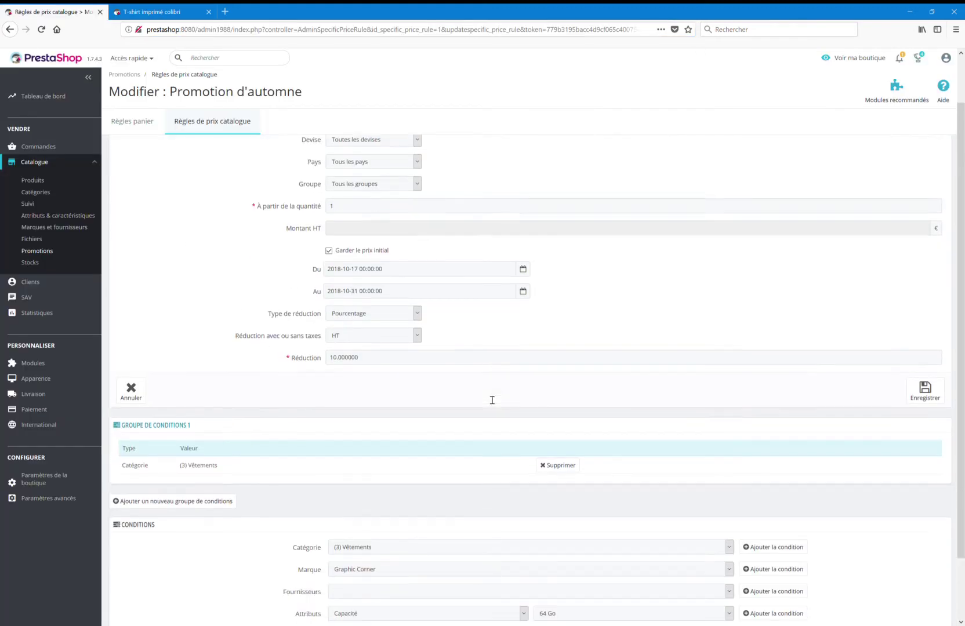
click(406, 476)
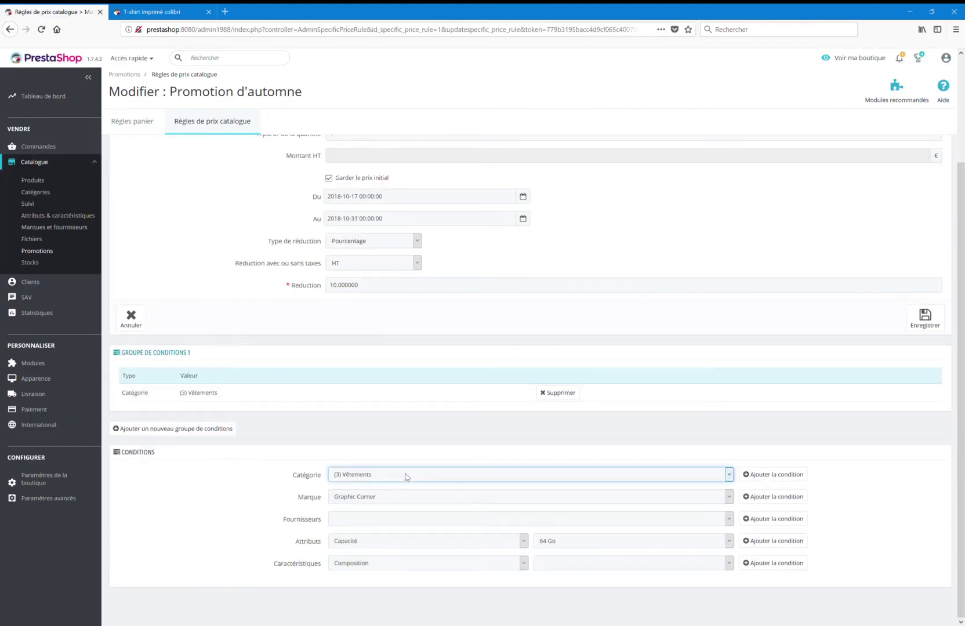
key(Down)
click(774, 474)
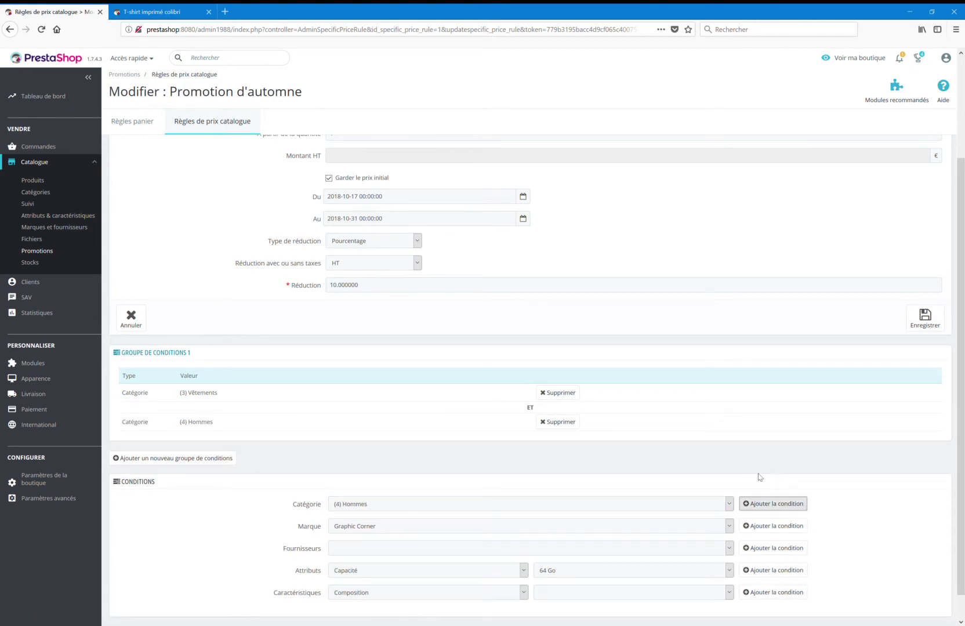
click(559, 427)
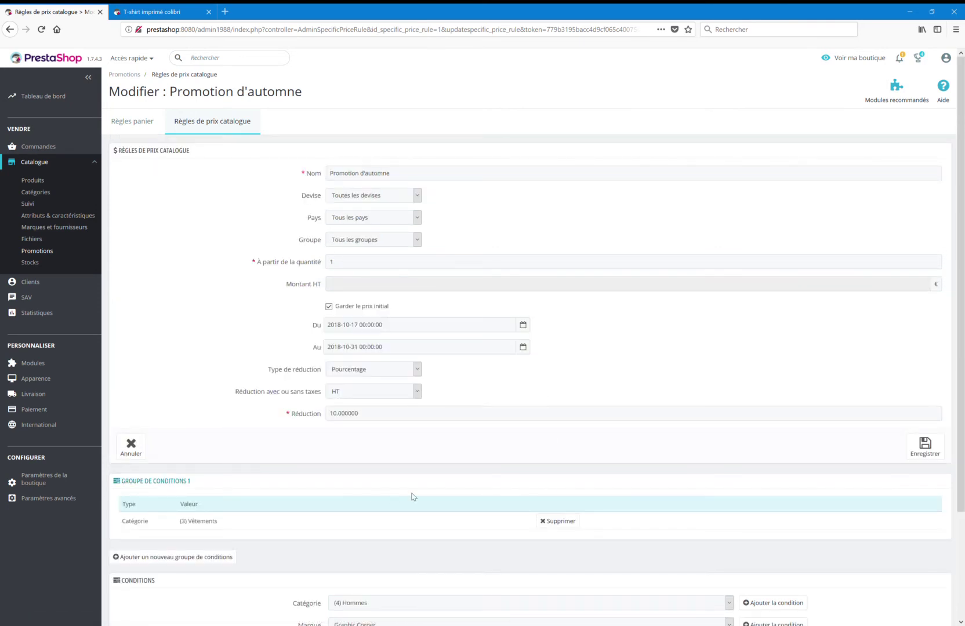
Create a second condition group containing the category condition "(4) Hommes" and save the rule.
scroll(413, 497, down, 2)
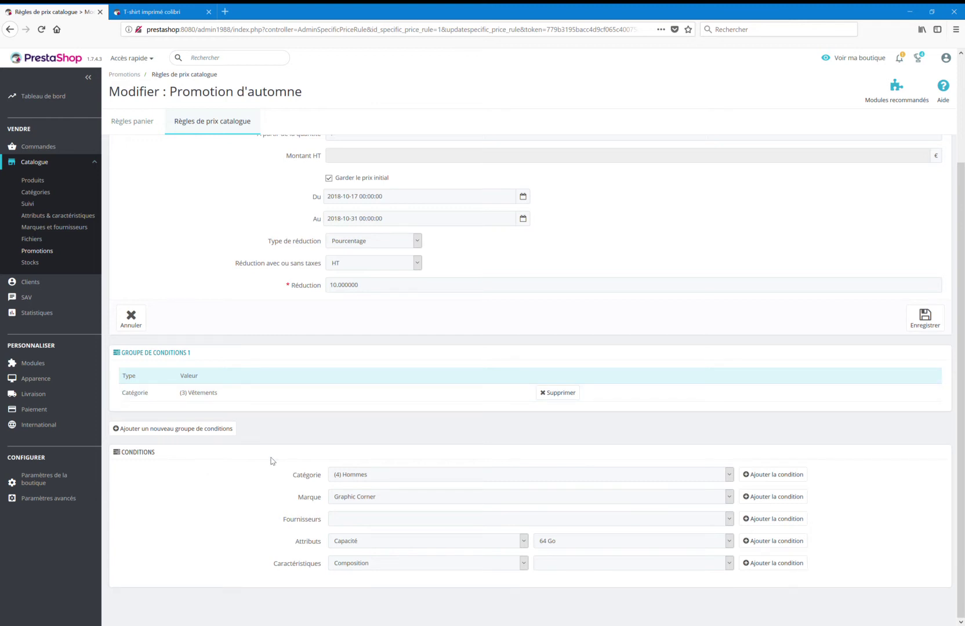
click(204, 428)
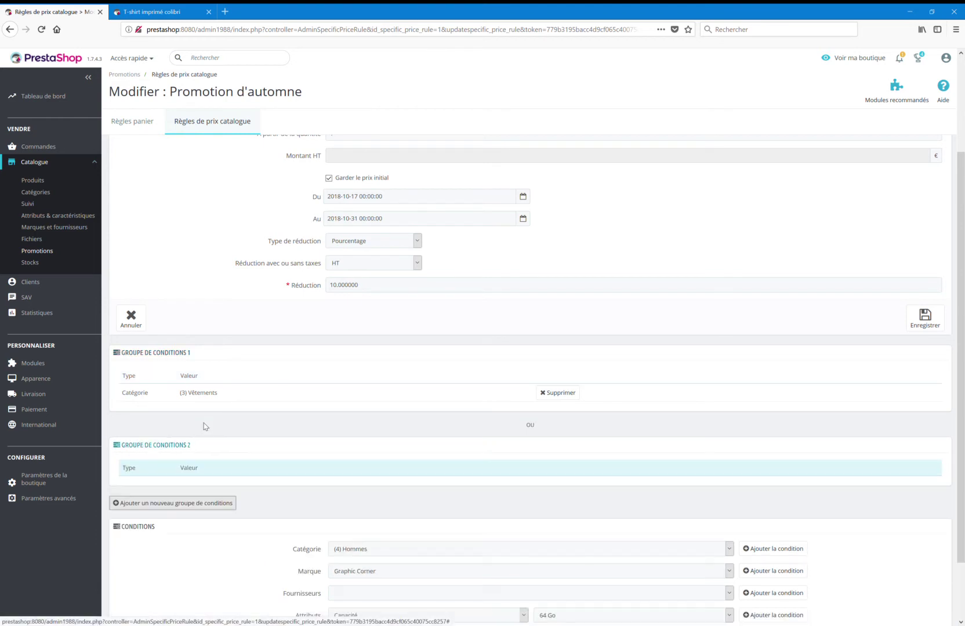
double_click(536, 426)
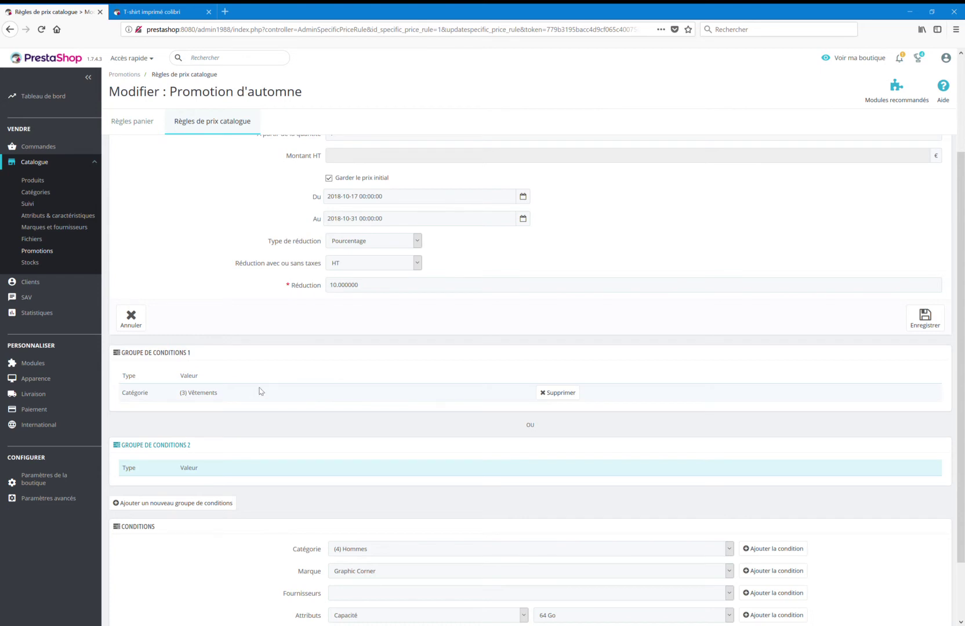
scroll(446, 499, down, 3)
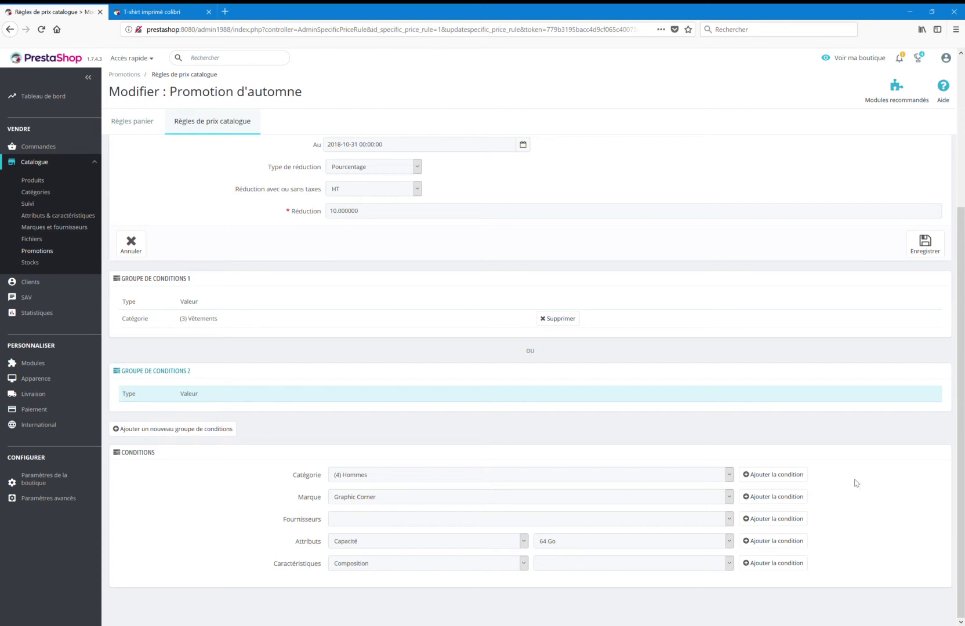
click(773, 475)
scroll(638, 442, down, 1)
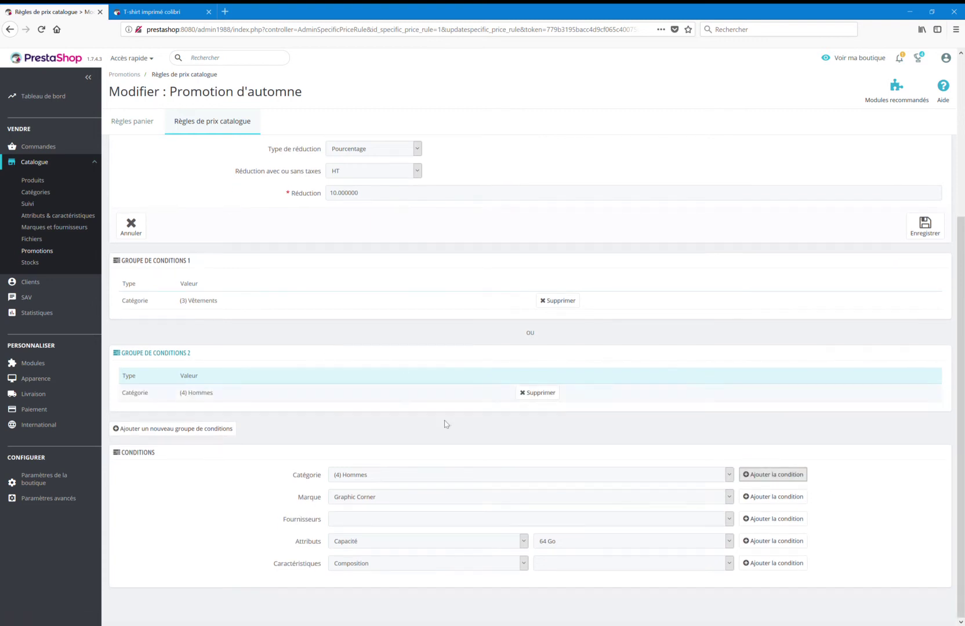
click(920, 237)
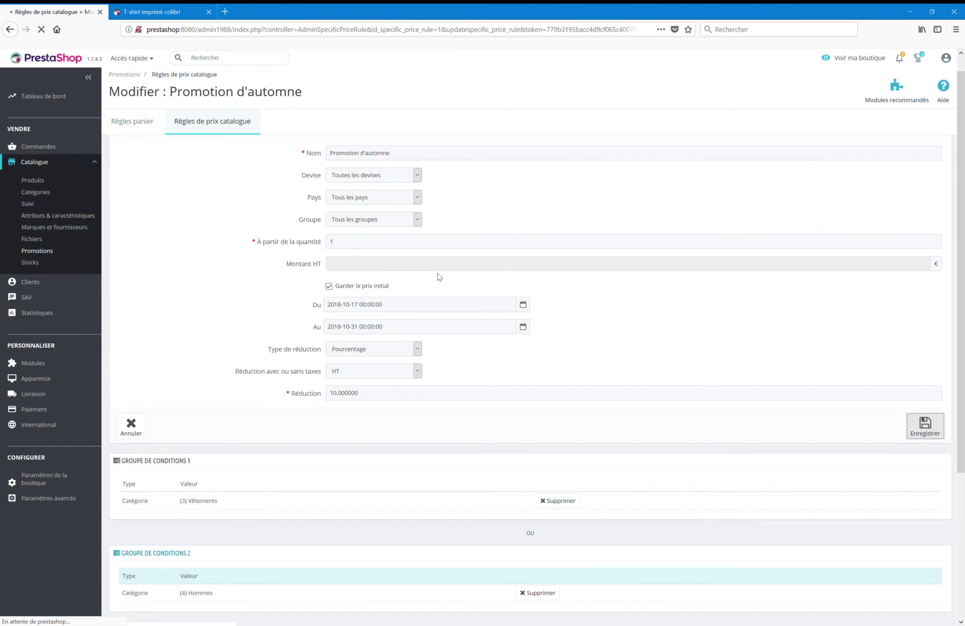
Switch to the shop, reload the T-shirt imprimé colibri through the Hommes category and check its discounted price.
click(172, 16)
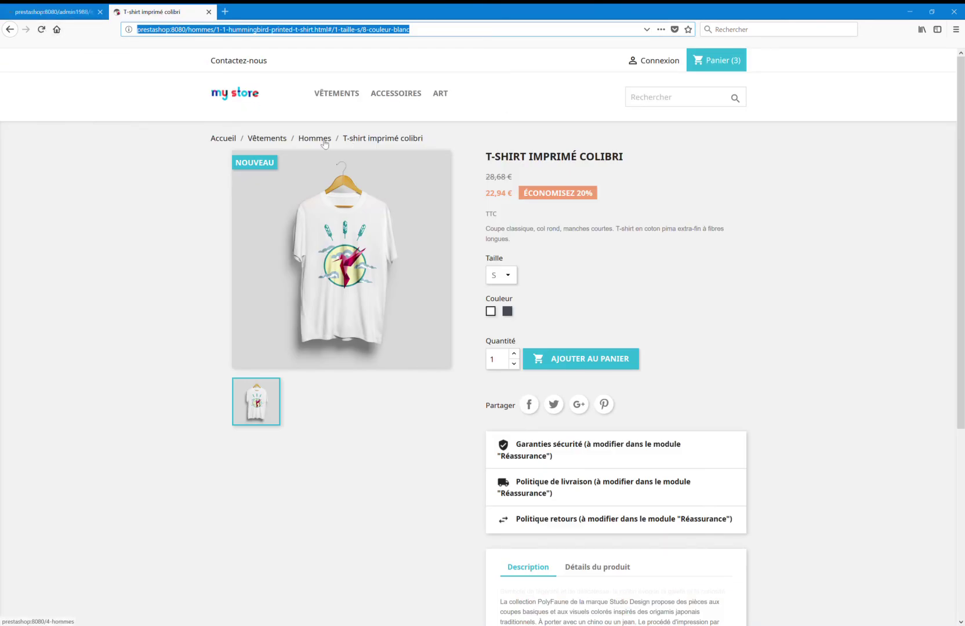
key(Return)
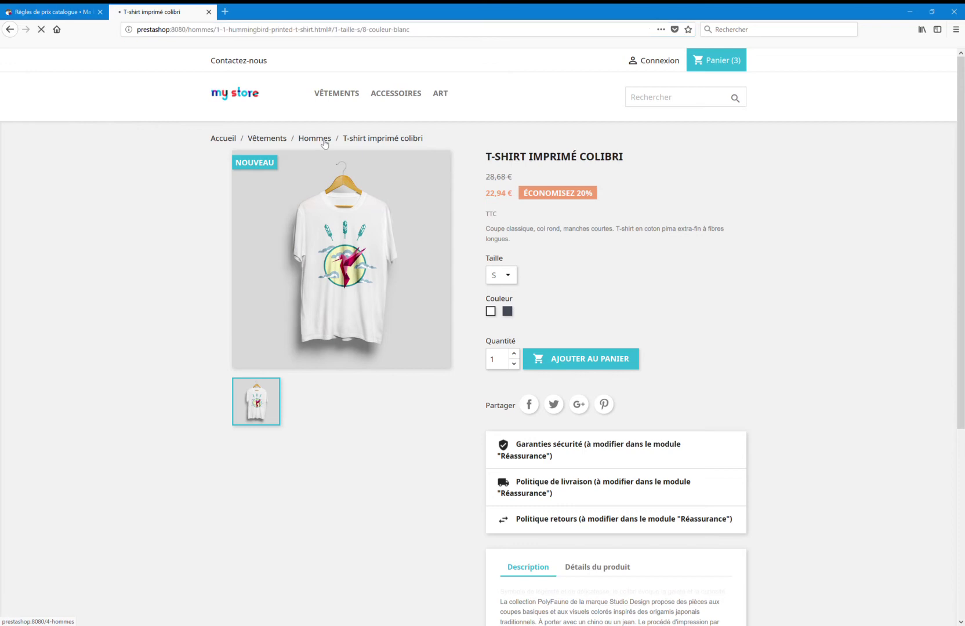
click(324, 141)
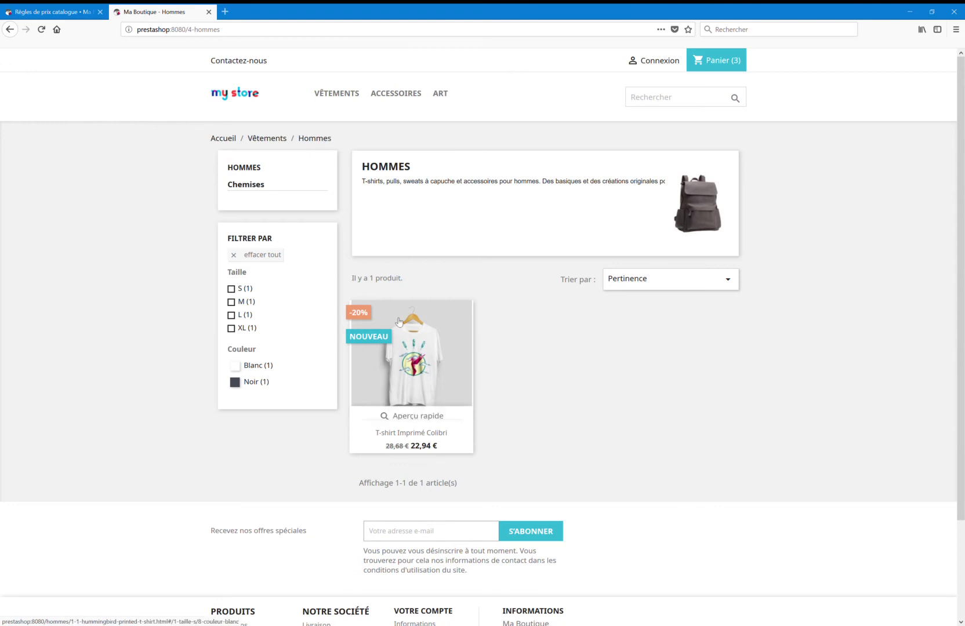
click(436, 363)
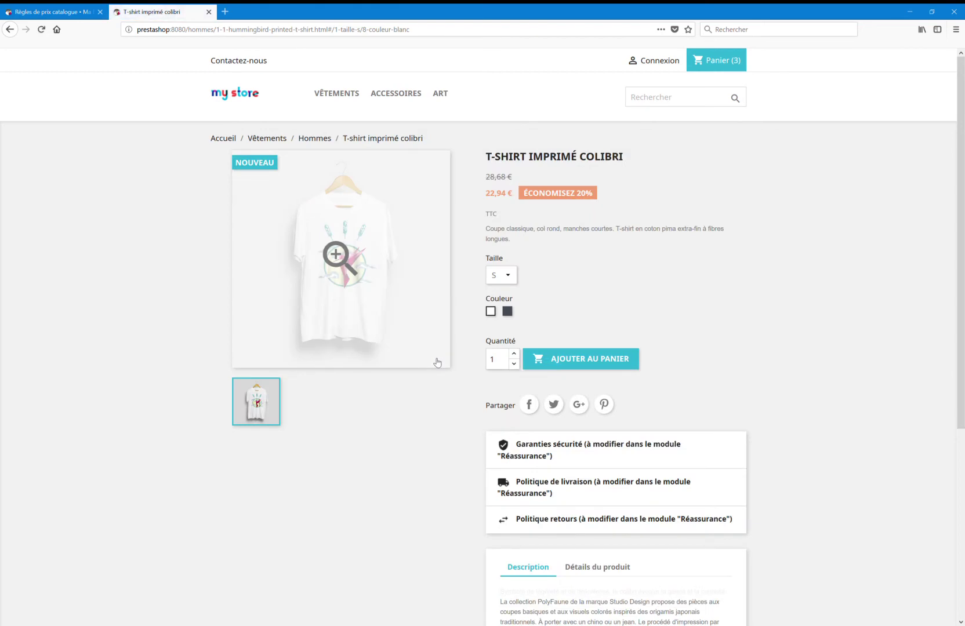
triple_click(544, 197)
click(592, 248)
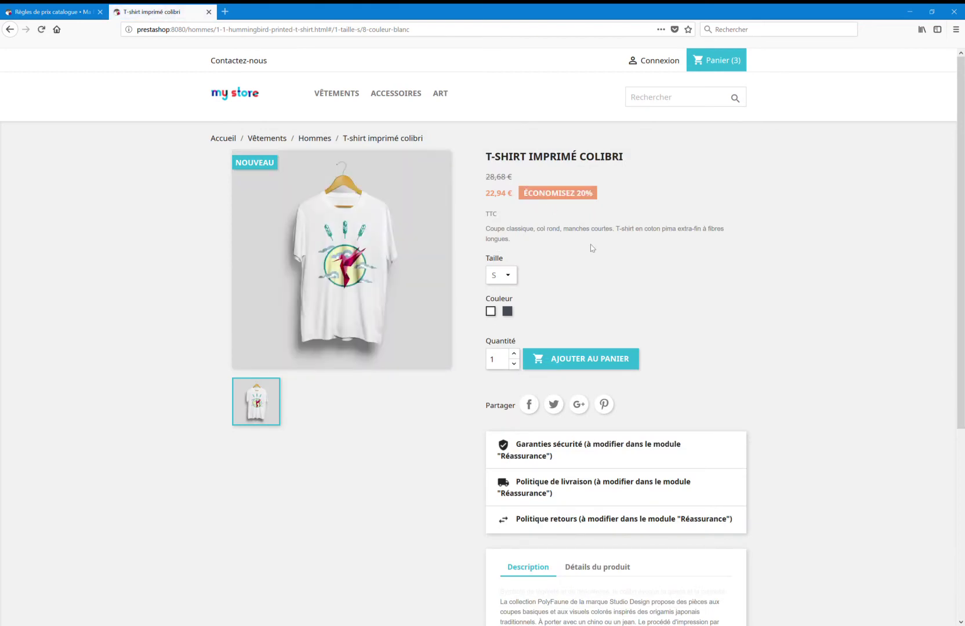
In the back office, delete the unlimited 20% specific price of the product Pull imprimé colibri and save the product.
click(32, 10)
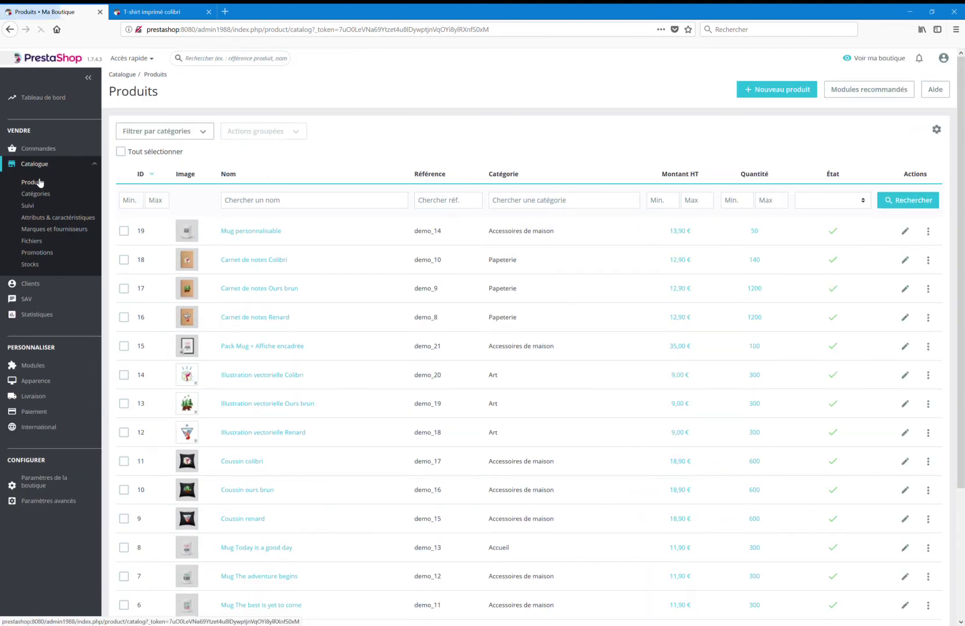
scroll(338, 280, down, 5)
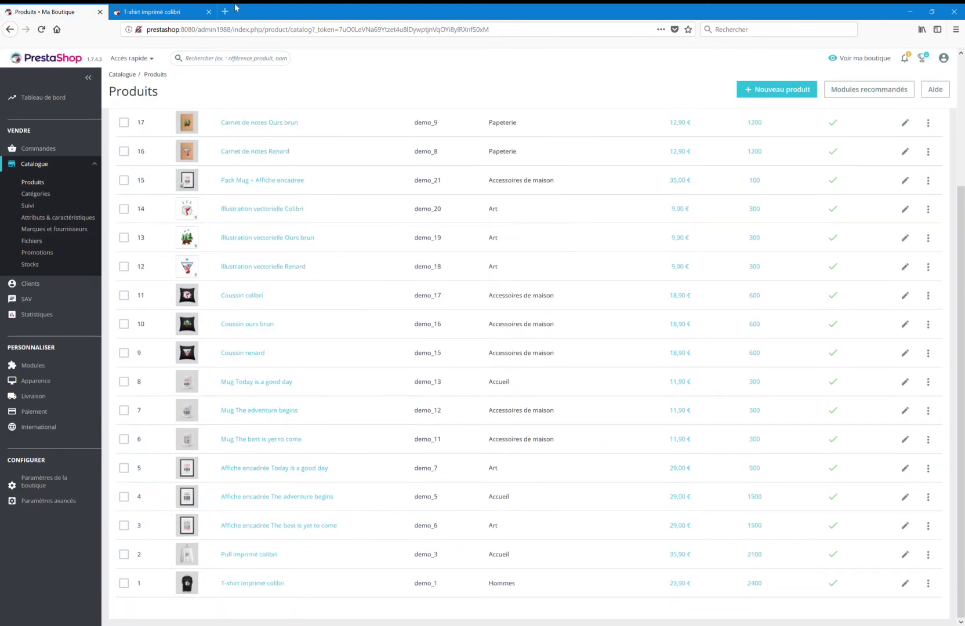
click(253, 554)
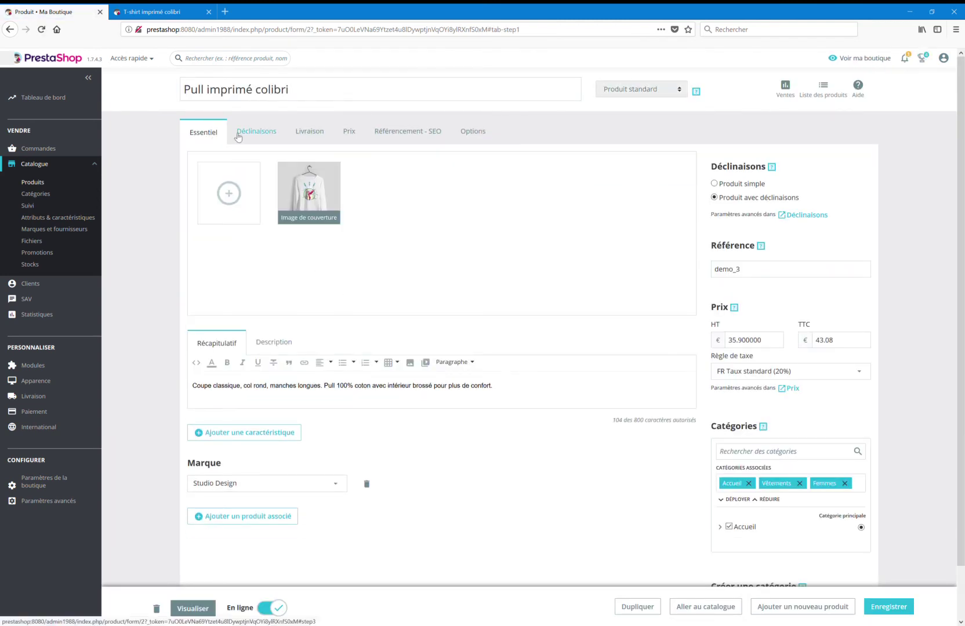
click(349, 133)
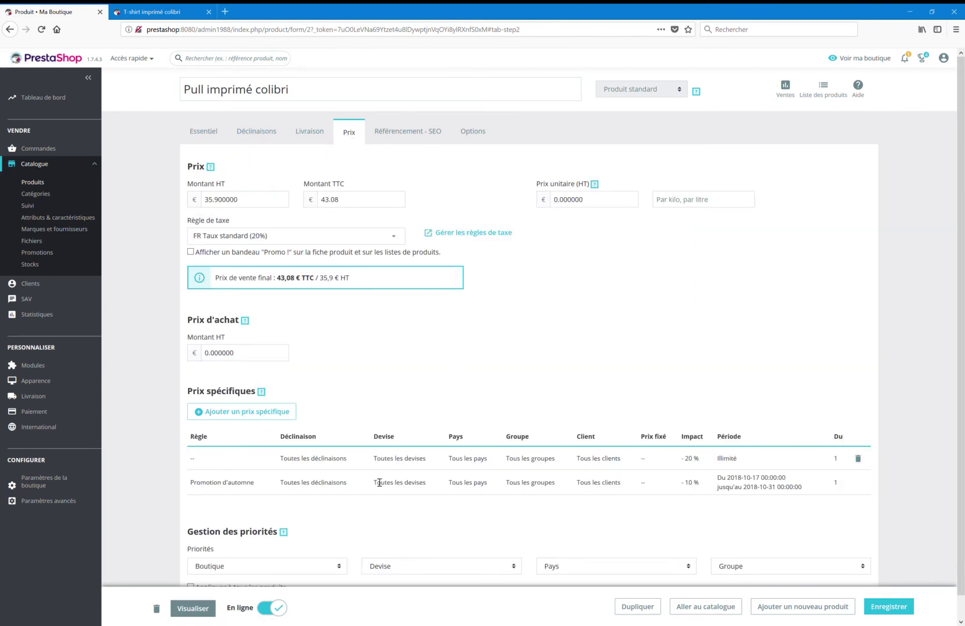
scroll(505, 483, down, 1)
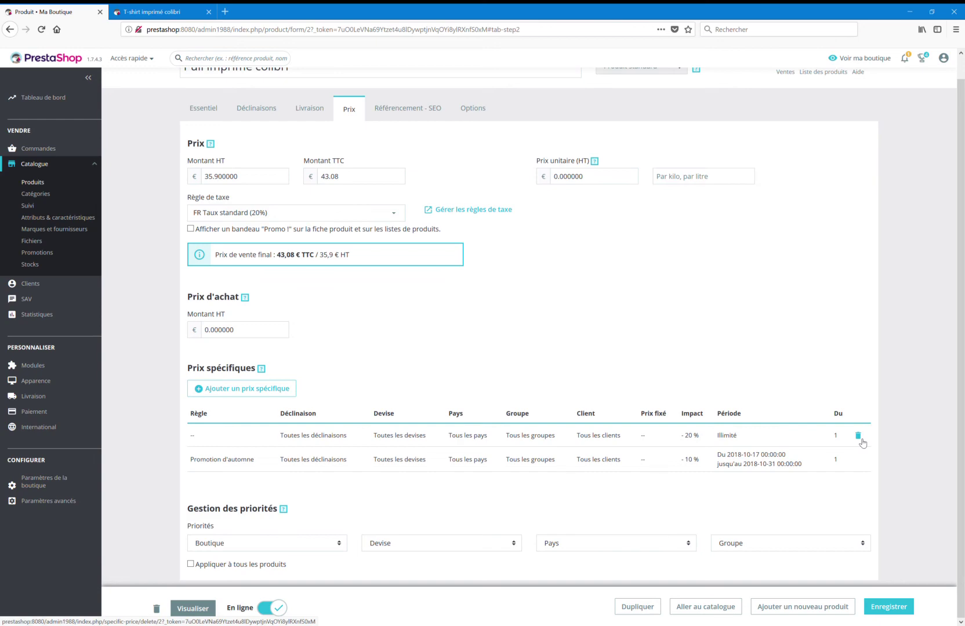
click(858, 438)
click(611, 140)
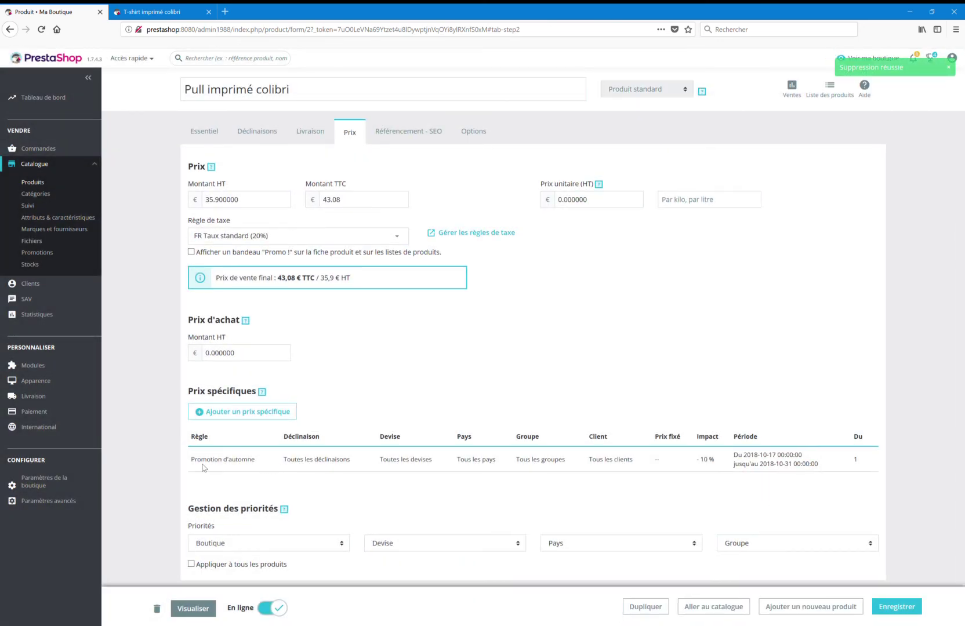
drag(201, 461, 809, 466)
click(861, 468)
click(919, 606)
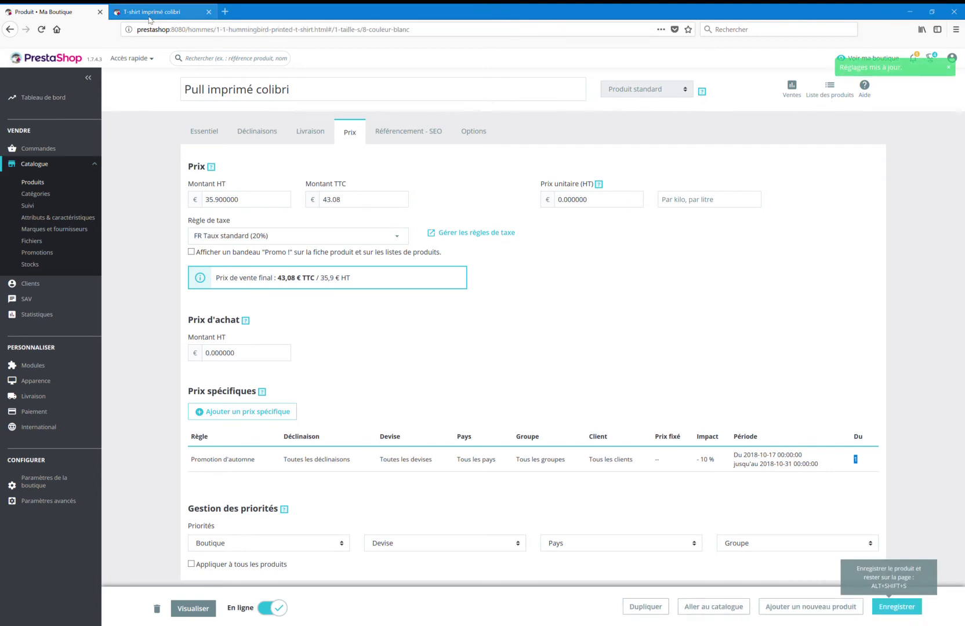
Reload the T-shirt imprimé colibri page in the shop, check its discount and compare it with the product edited in the back office.
click(149, 18)
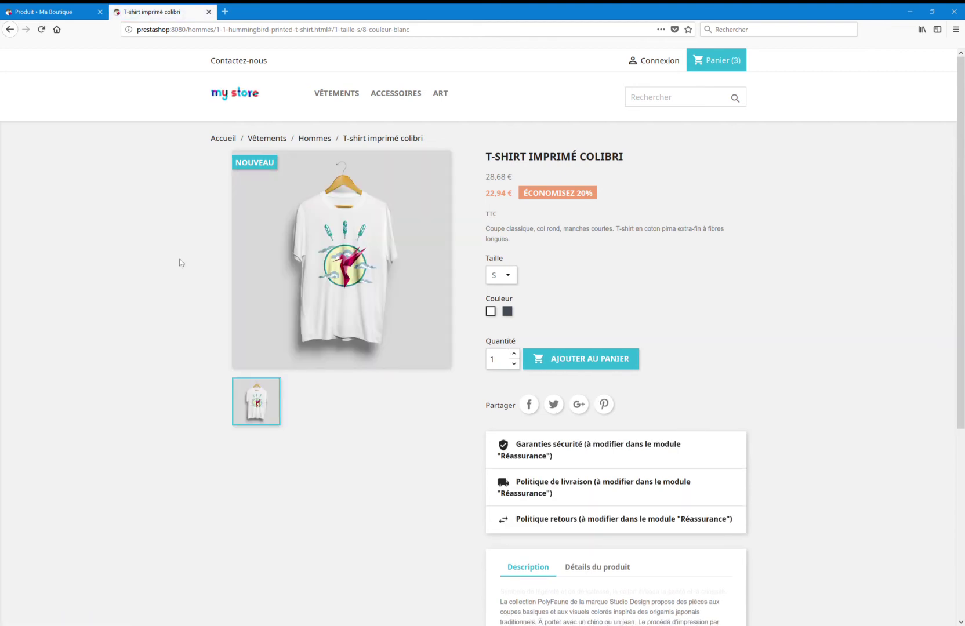
click(41, 29)
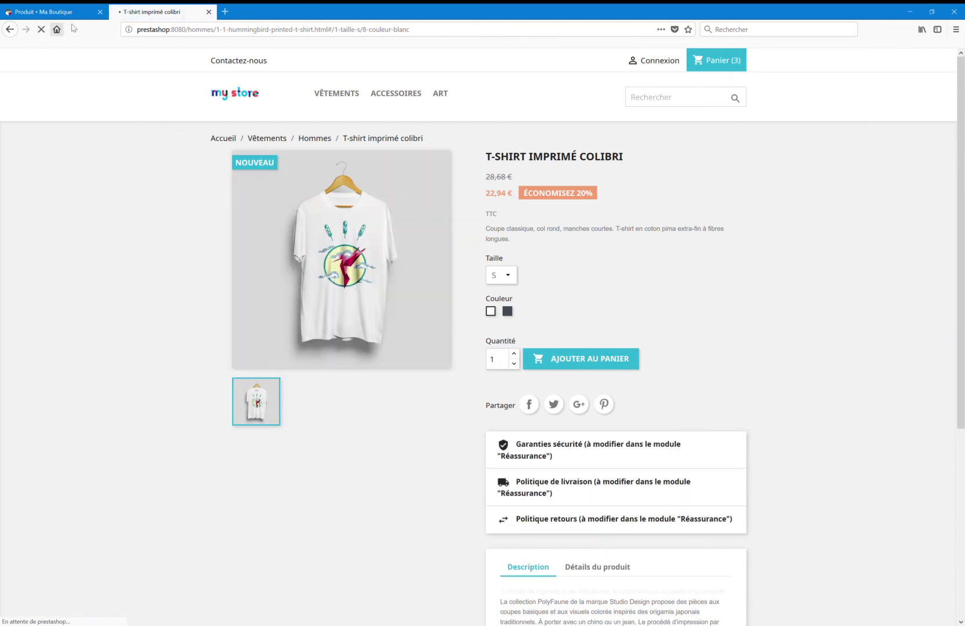
click(75, 12)
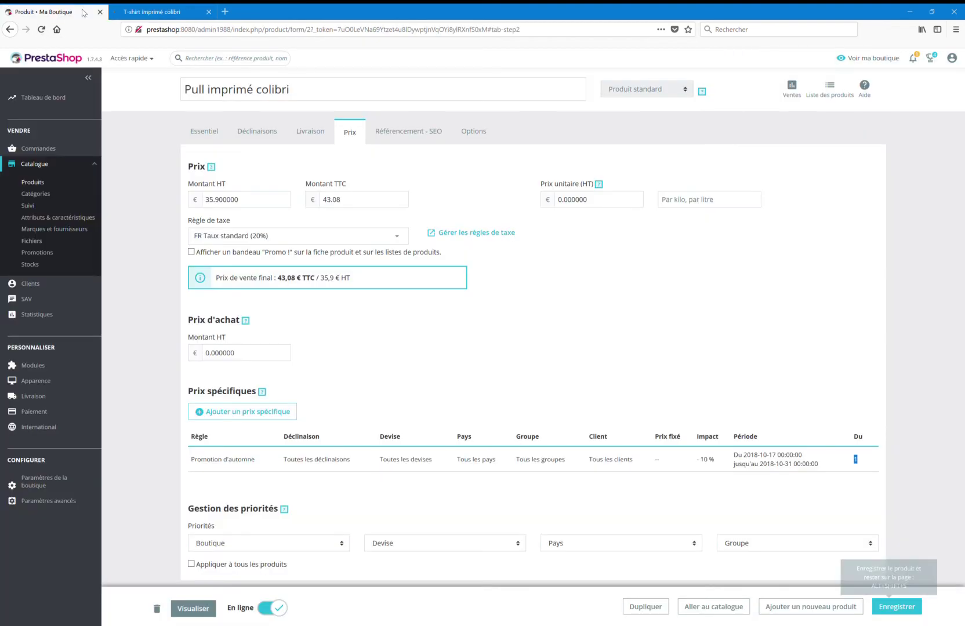
click(142, 8)
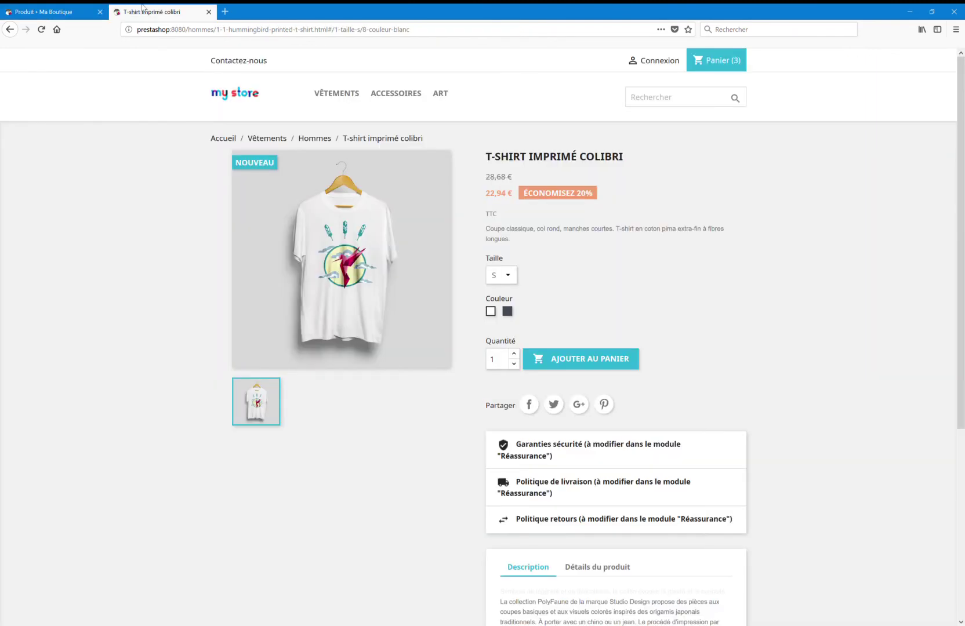
click(70, 11)
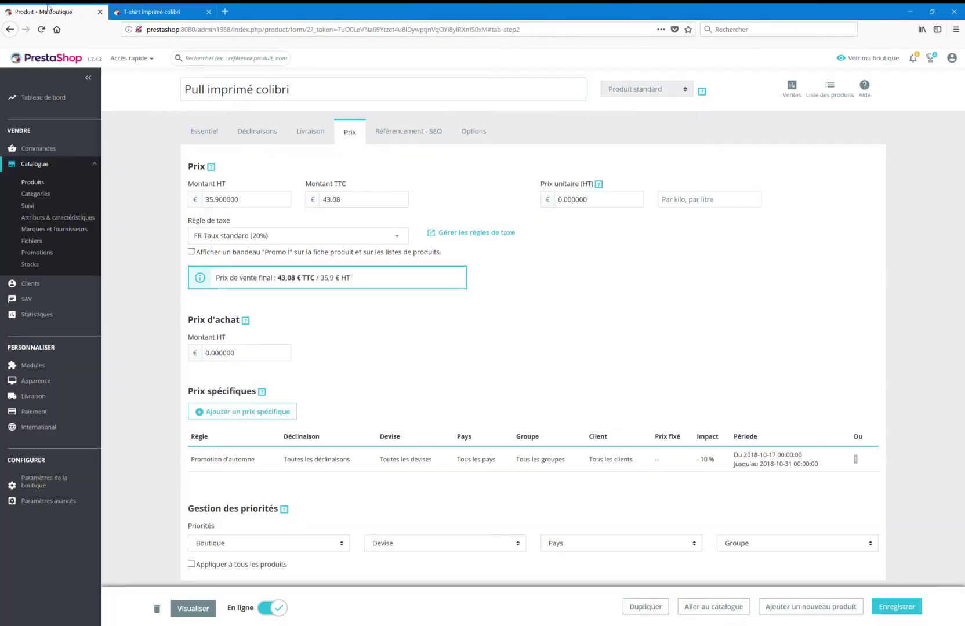
Open the product T-shirt imprimé colibri from the product list, delete its unlimited 20% specific price and save it.
click(42, 184)
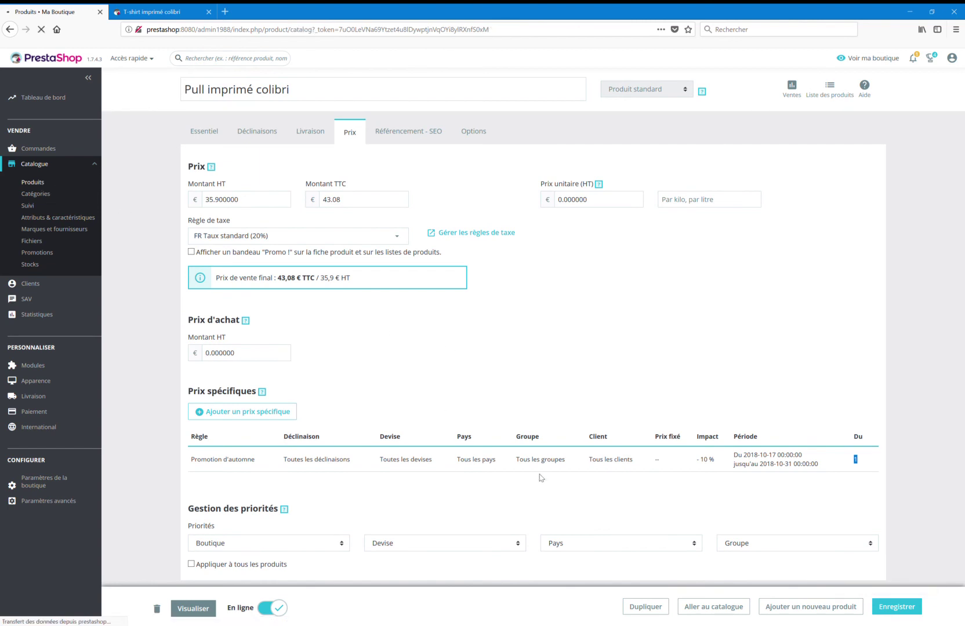
scroll(365, 447, down, 3)
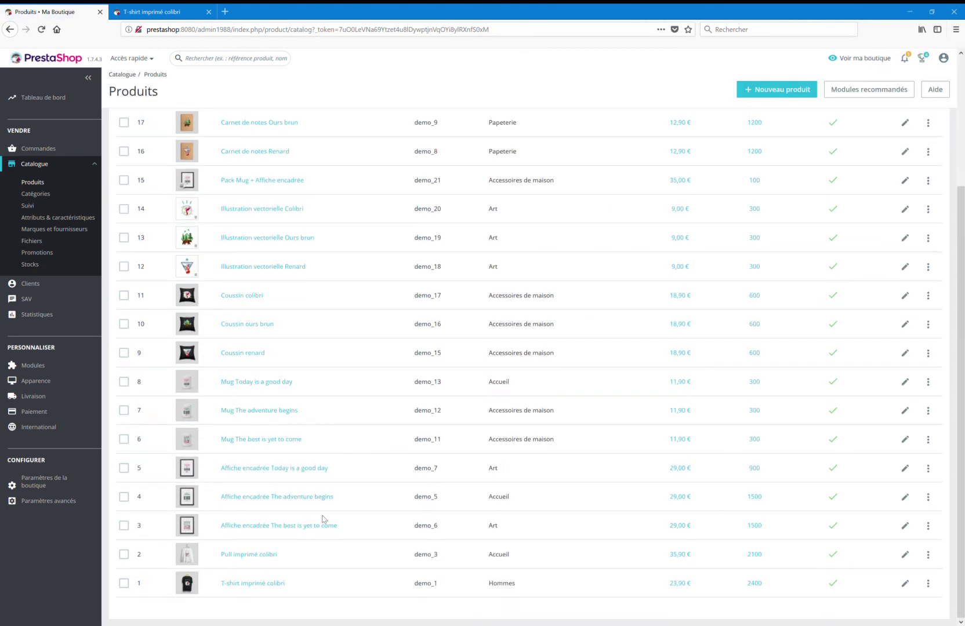
click(251, 585)
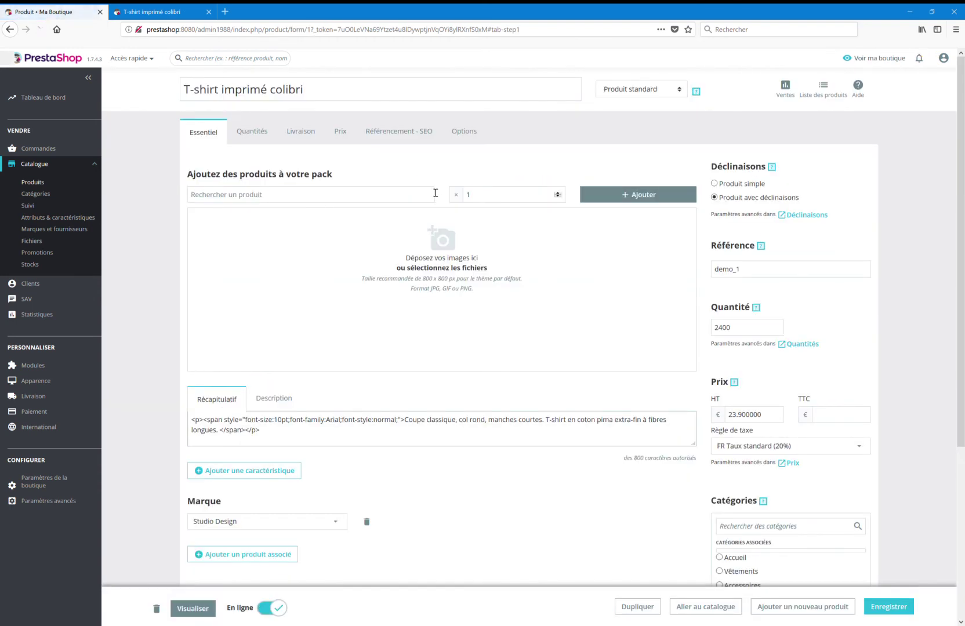
click(348, 135)
scroll(463, 279, down, 1)
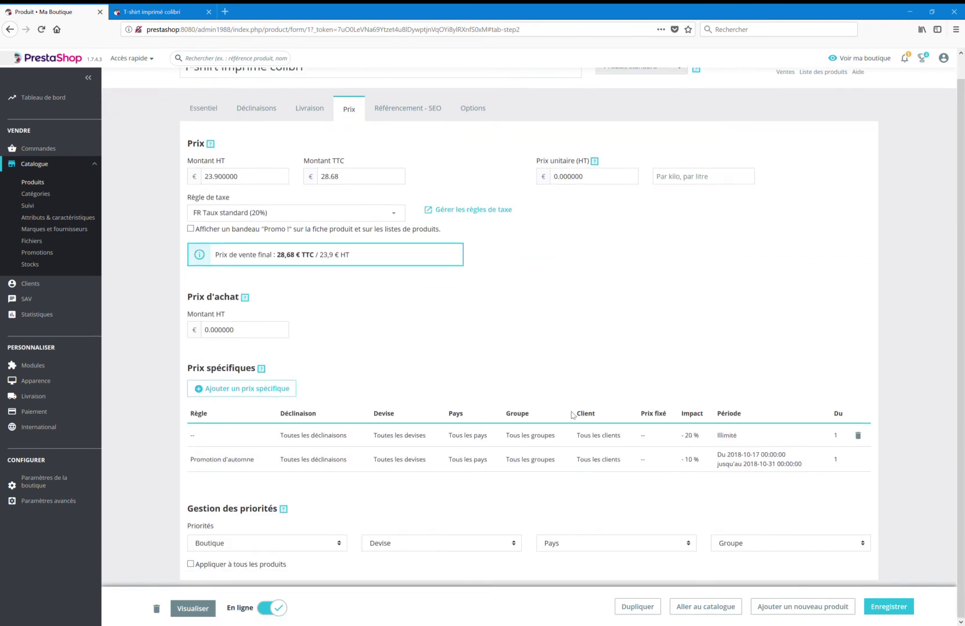
click(858, 436)
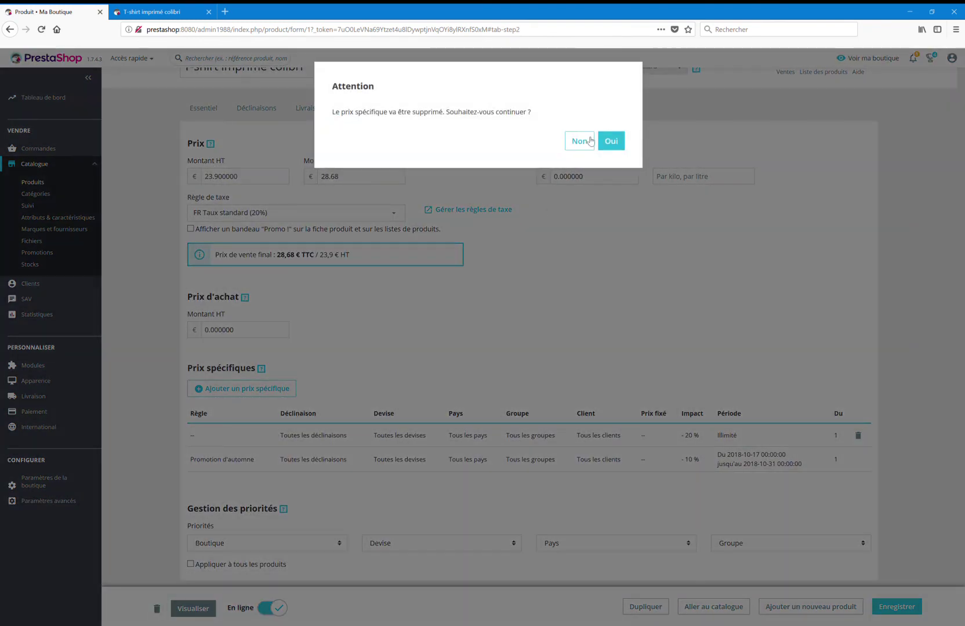
click(610, 142)
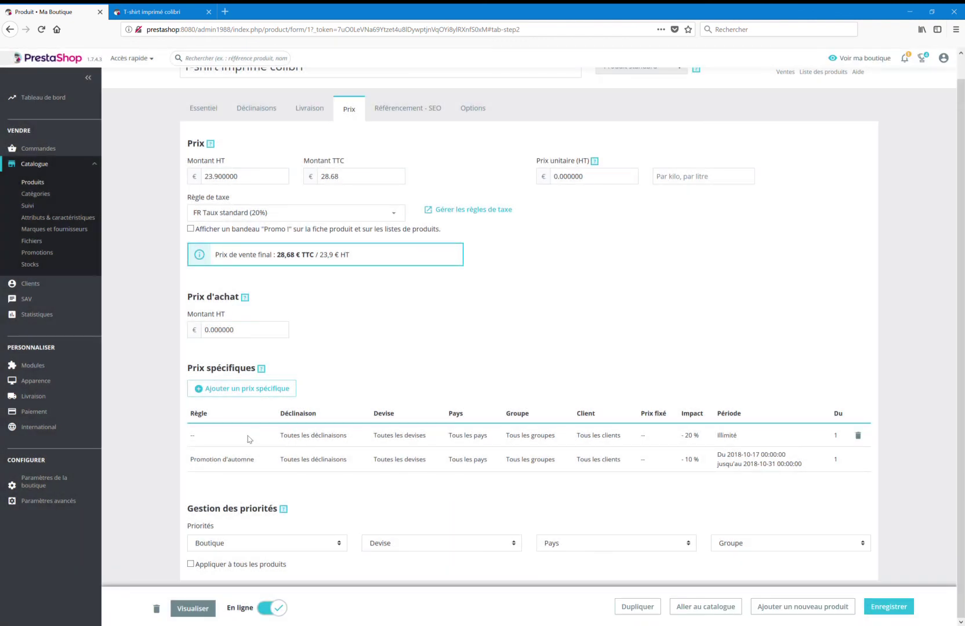
click(896, 607)
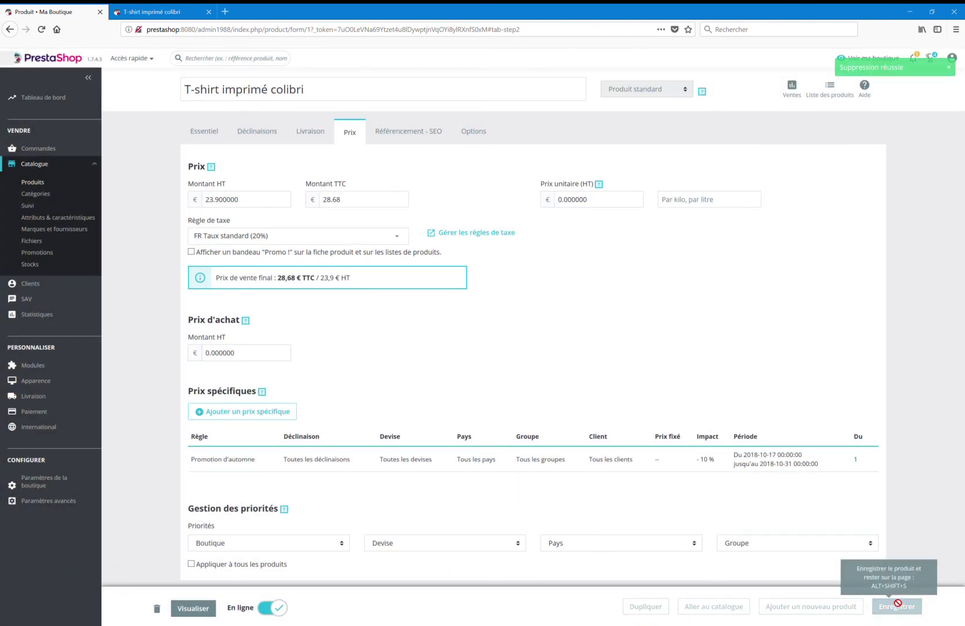
Reload the T-shirt imprimé colibri page in the shop and examine its discounted price and savings percentage.
click(122, 12)
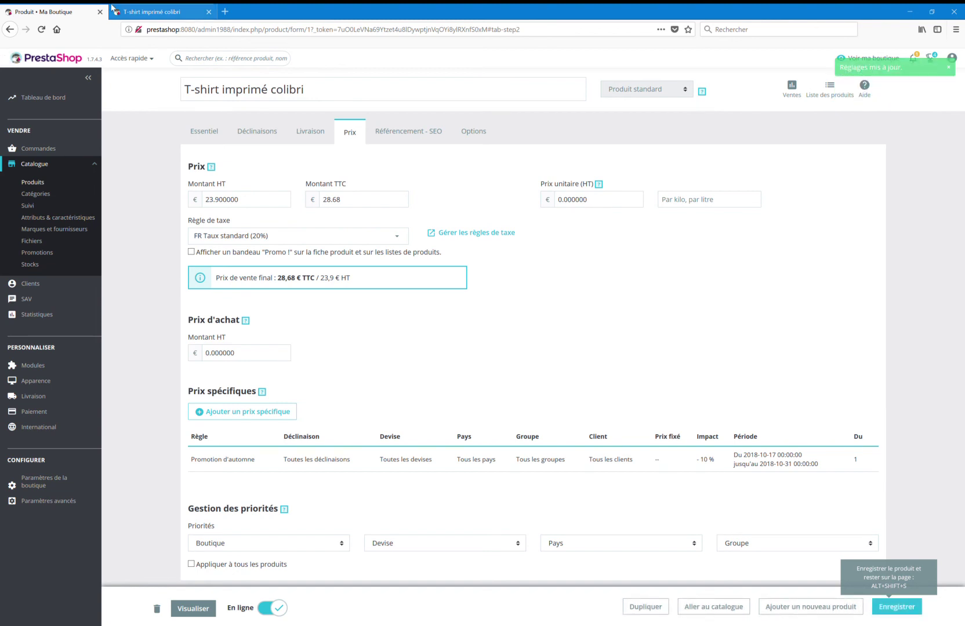
click(41, 29)
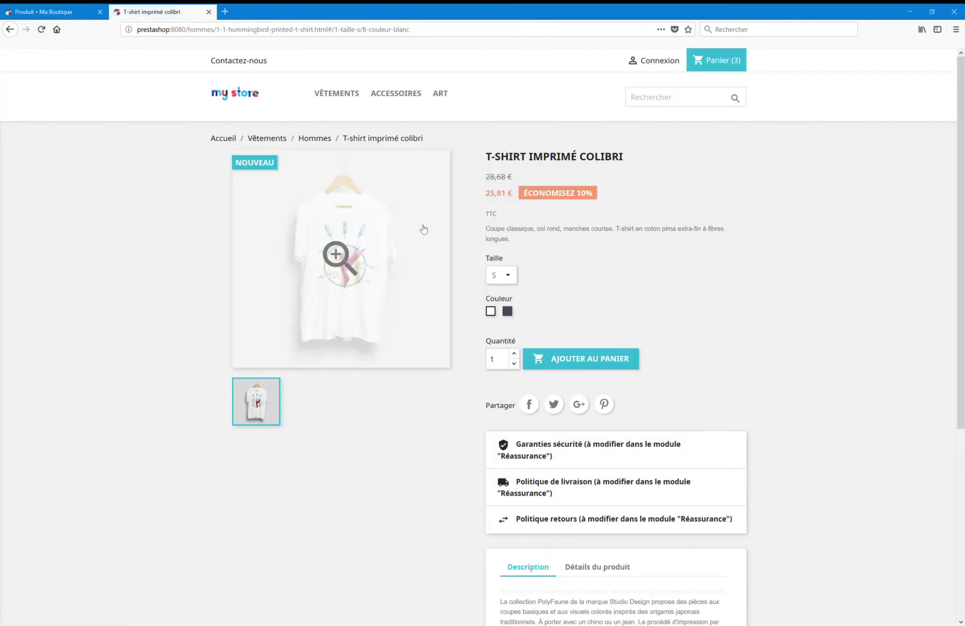
drag(604, 201, 486, 205)
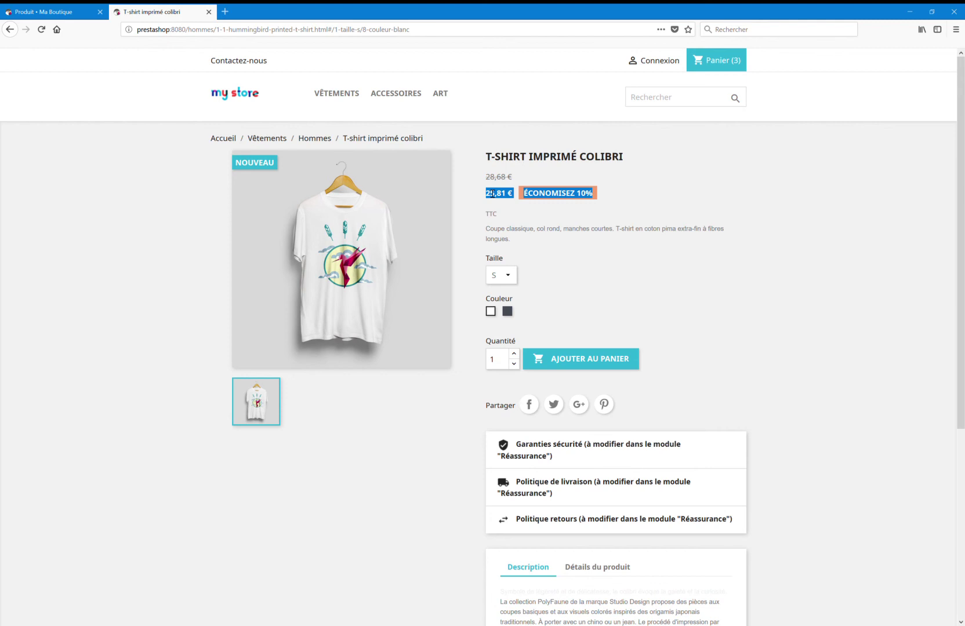
click(555, 243)
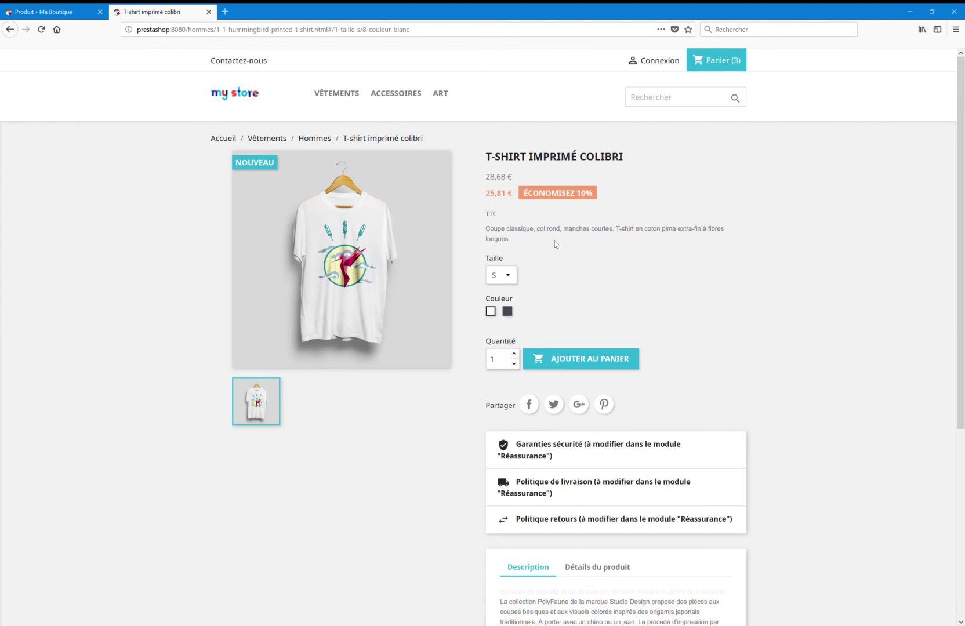
triple_click(539, 239)
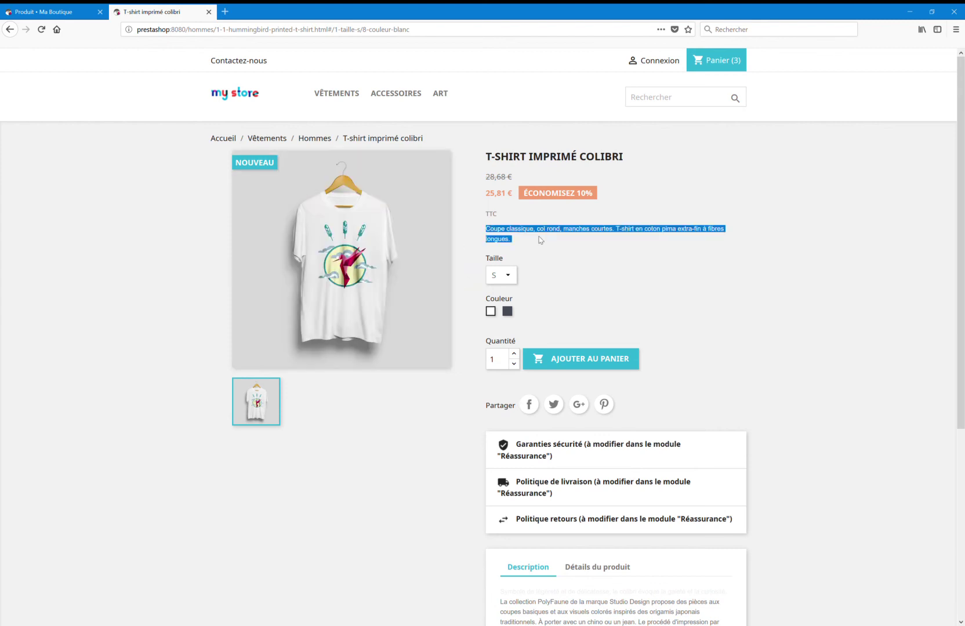
click(540, 240)
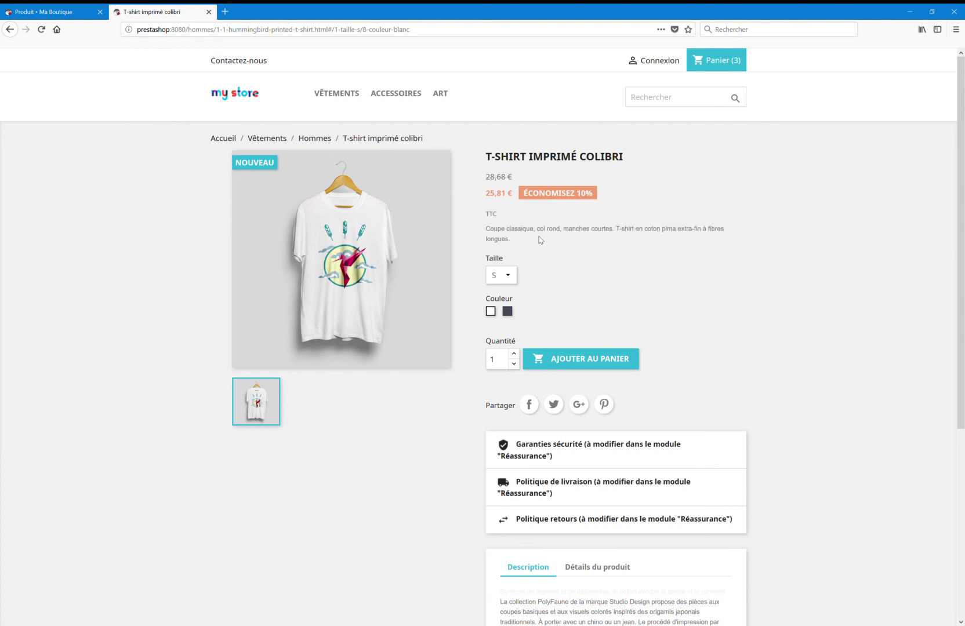